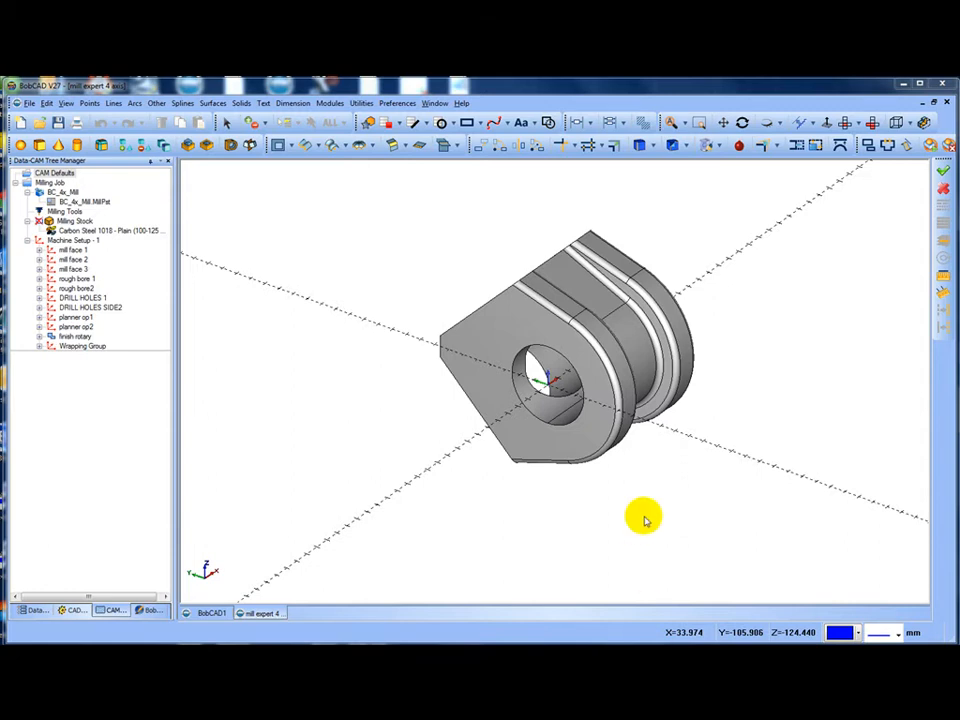
Step: Examine the part model from several sides, including its bored and drilled faces
{"action": "middle_click_drag", "start_coordinate": [521, 388], "coordinate": [523, 424]}
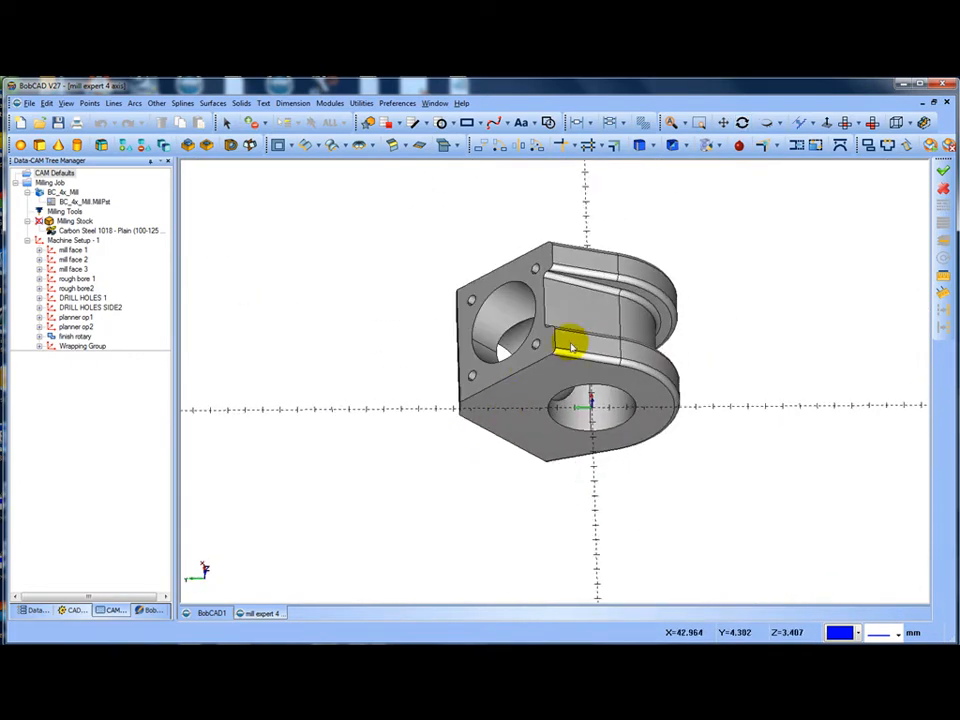
{"action": "middle_click_drag", "start_coordinate": [470, 392], "coordinate": [570, 343]}
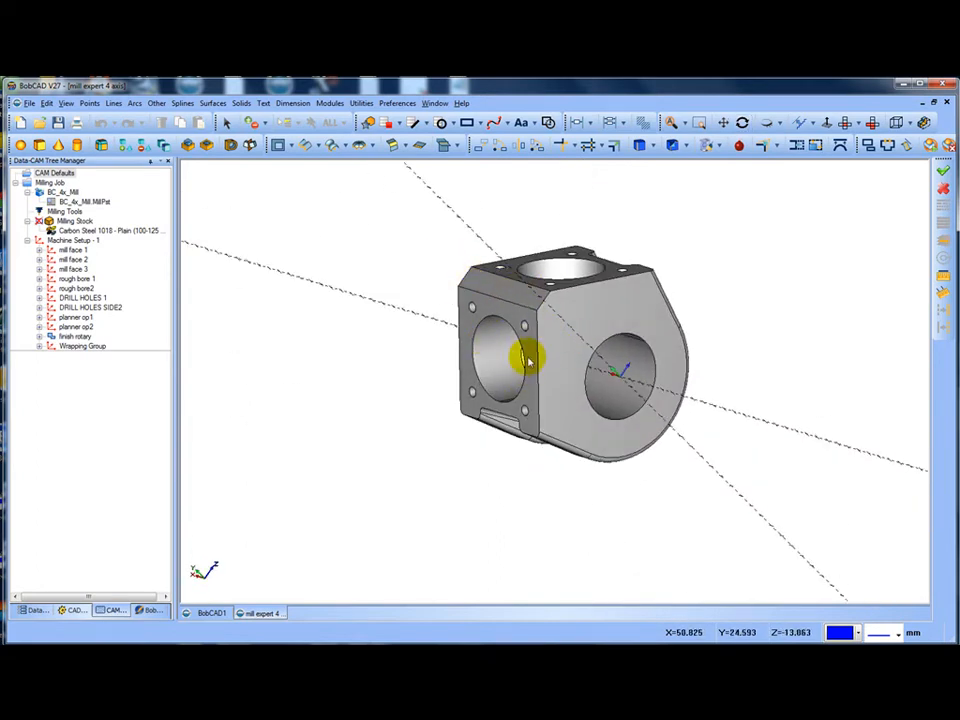
{"action": "middle_click_drag", "start_coordinate": [556, 392], "coordinate": [518, 368]}
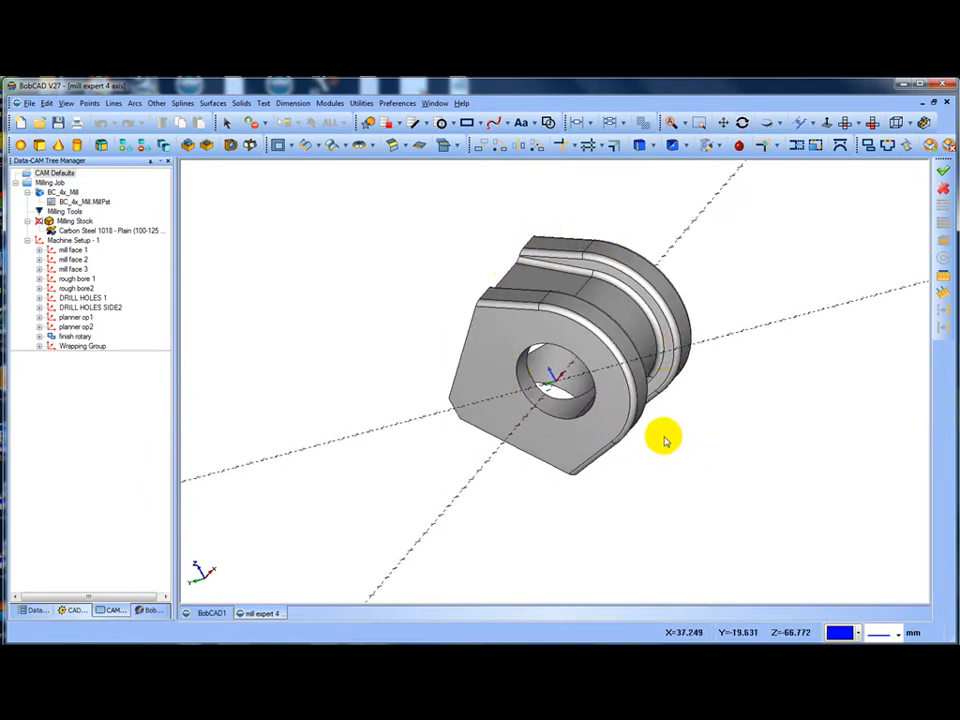
{"action": "middle_click_drag", "start_coordinate": [665, 440], "coordinate": [201, 493]}
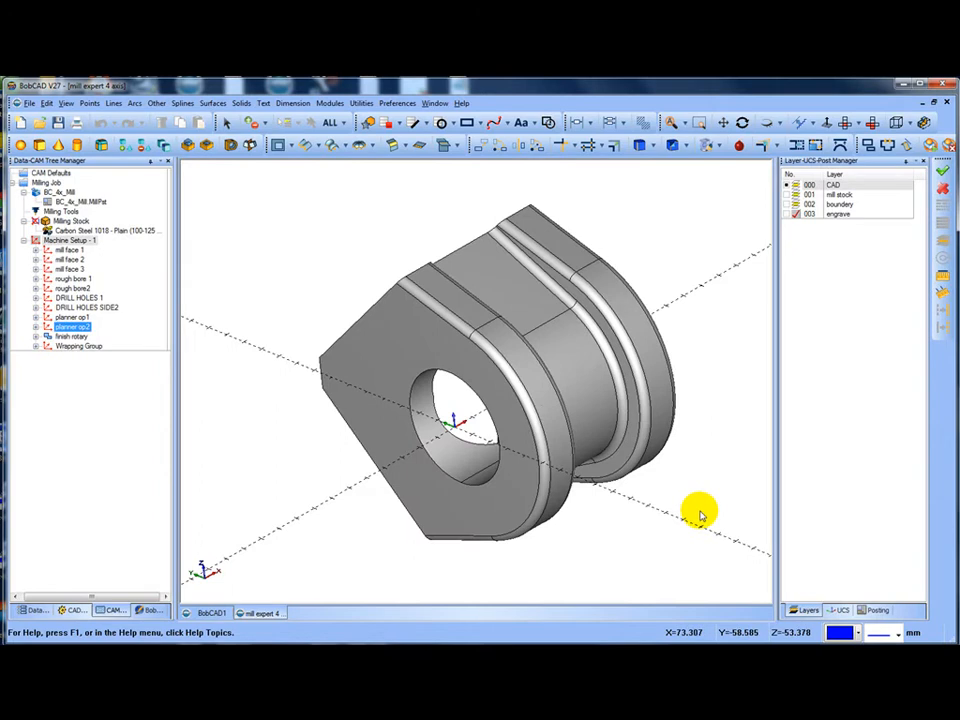
{"action": "mouse_move", "coordinate": [512, 328]}
{"action": "middle_mouse_down"}
{"action": "mouse_move", "coordinate": [536, 371]}
{"action": "mouse_move", "coordinate": [514, 313]}
{"action": "mouse_move", "coordinate": [478, 350]}
{"action": "mouse_move", "coordinate": [510, 310]}
{"action": "middle_mouse_up"}
Step: Hide the CAD layer and display the mill stock layer to inspect the stock body
{"action": "left_click", "coordinate": [791, 185]}
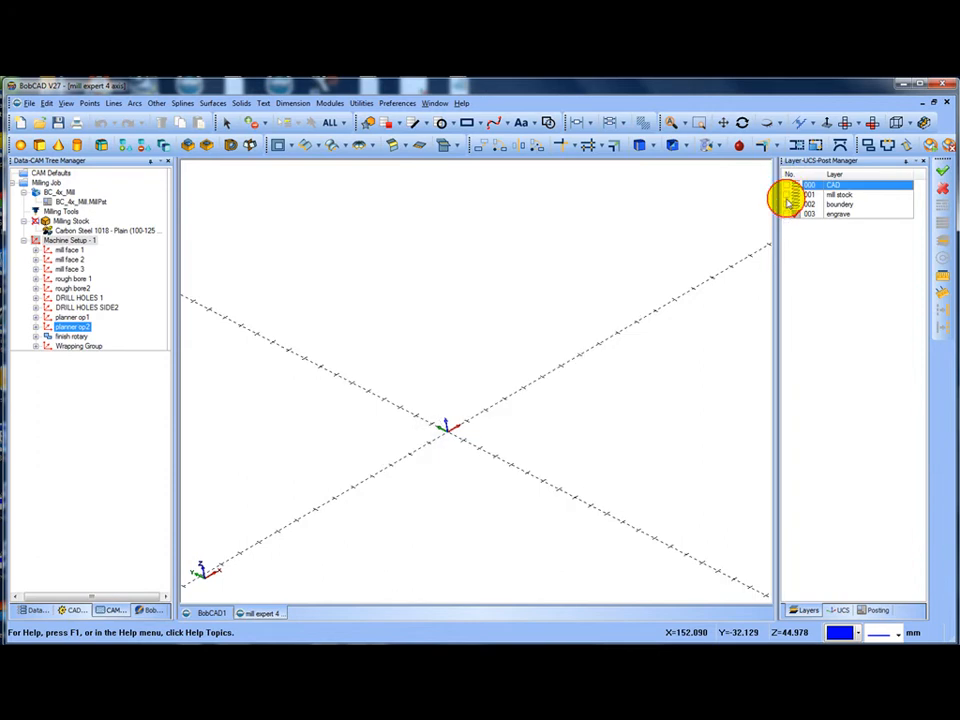
{"action": "left_click", "coordinate": [793, 194]}
{"action": "middle_click_drag", "start_coordinate": [575, 303], "coordinate": [529, 348]}
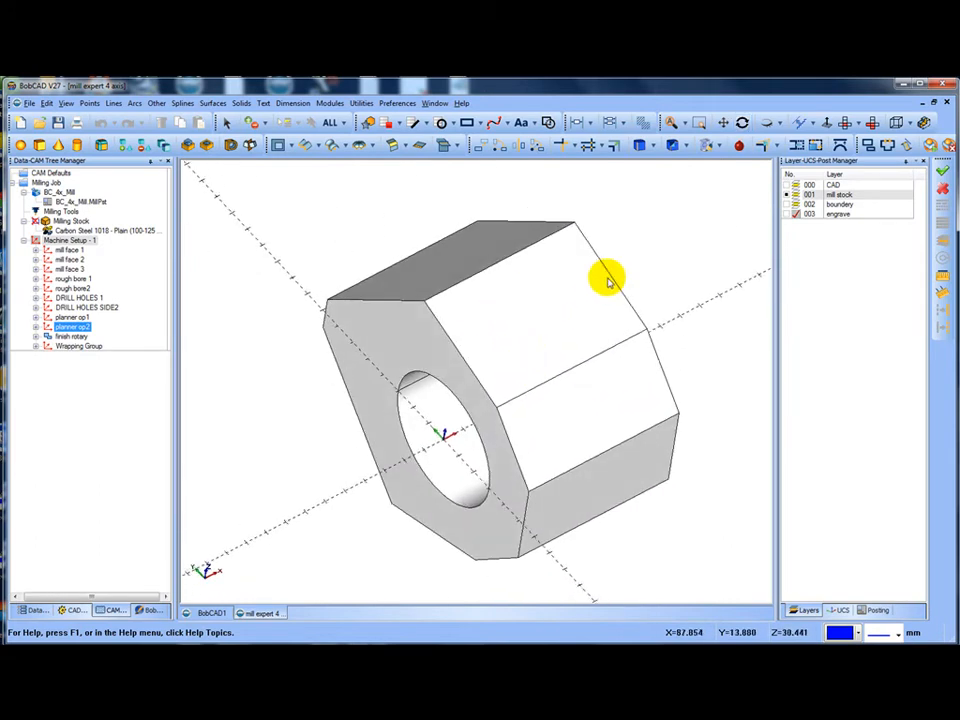
Step: Hide the mill stock layer and display the boundery layer to inspect its profile
{"action": "left_click", "coordinate": [794, 195]}
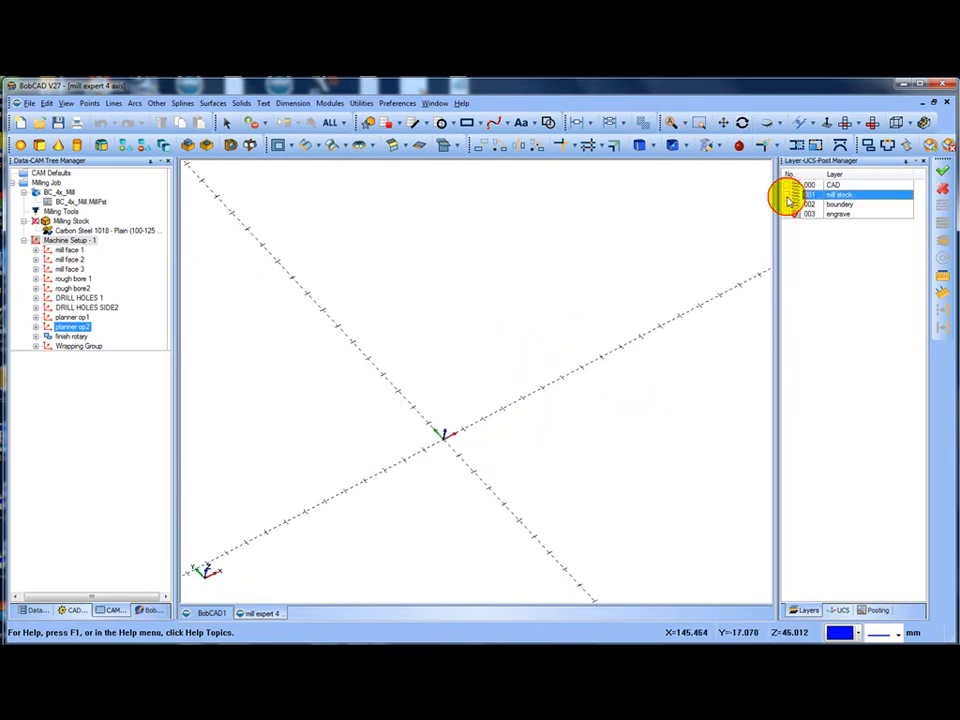
{"action": "left_click", "coordinate": [793, 204]}
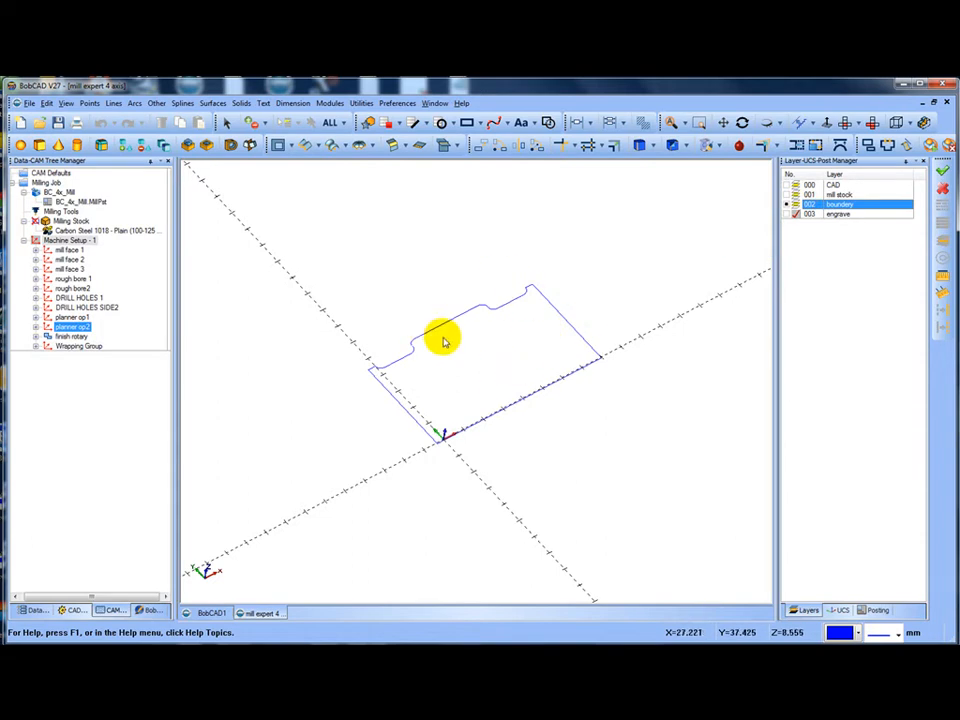
{"action": "mouse_move", "coordinate": [533, 383]}
{"action": "middle_mouse_down"}
{"action": "mouse_move", "coordinate": [521, 349]}
{"action": "mouse_move", "coordinate": [543, 368]}
{"action": "middle_mouse_up"}
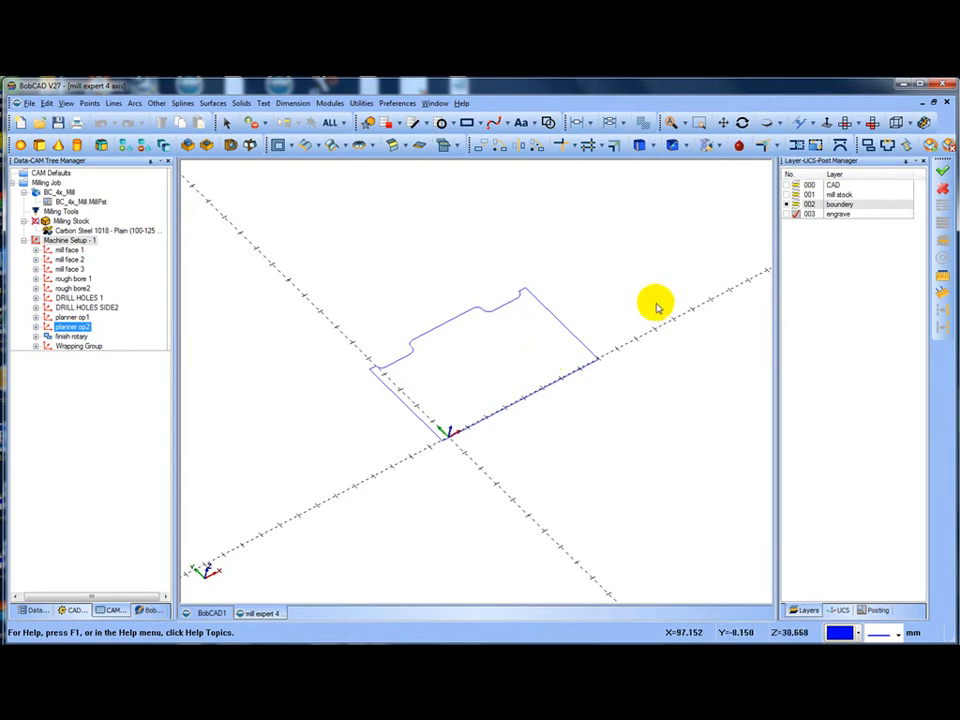
Step: Replace the boundery layer with the engrave layer and fit the engraving text in view
{"action": "left_click", "coordinate": [794, 186]}
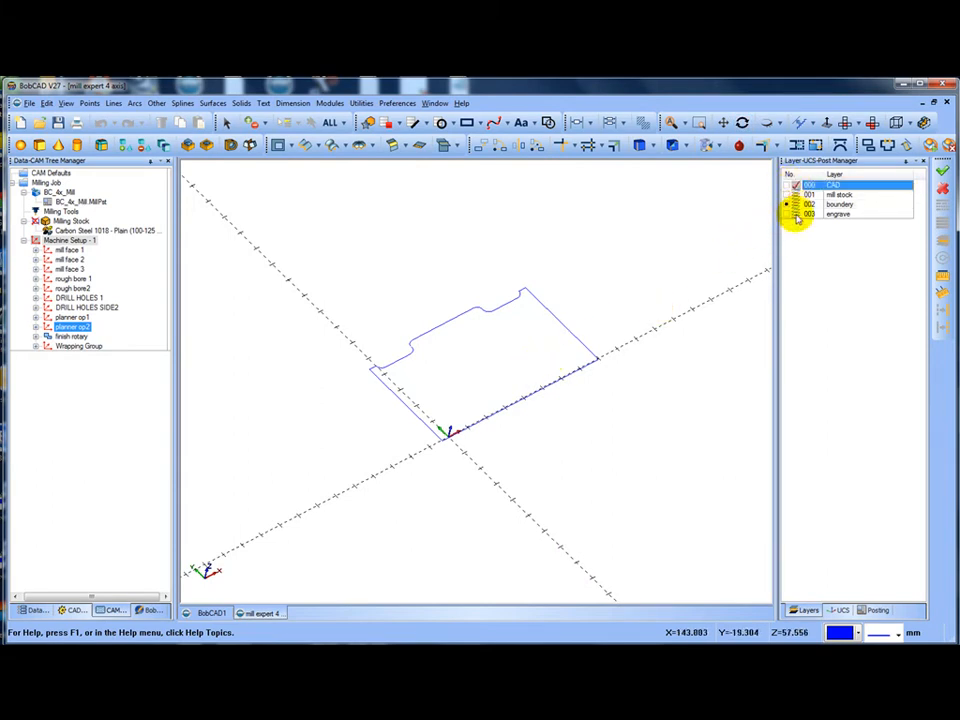
{"action": "left_click", "coordinate": [789, 205]}
{"action": "left_click", "coordinate": [786, 214]}
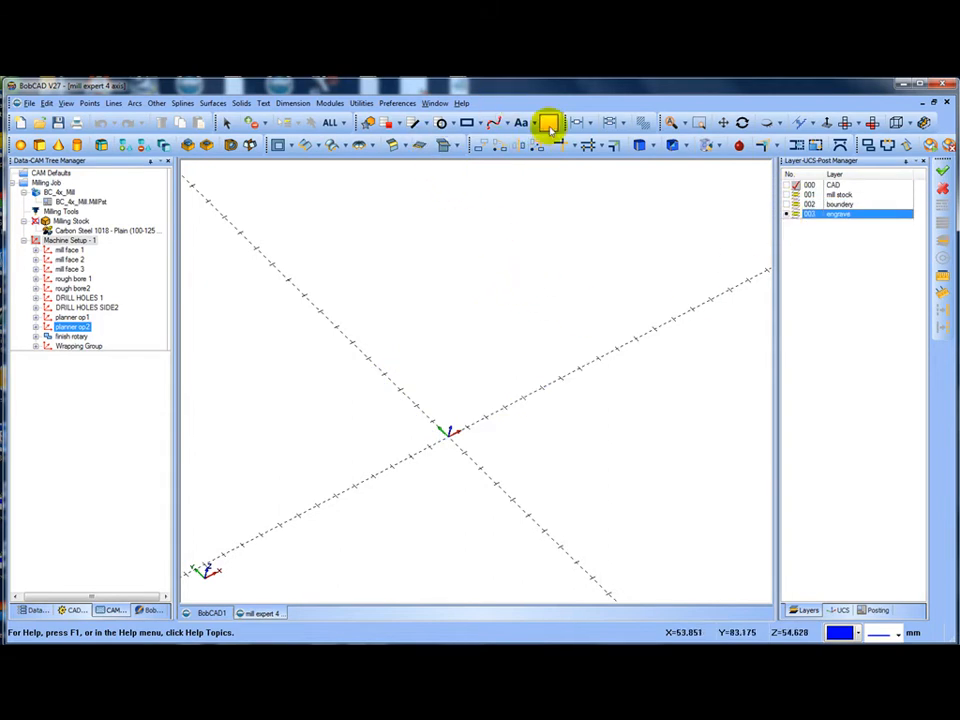
{"action": "left_click", "coordinate": [672, 122]}
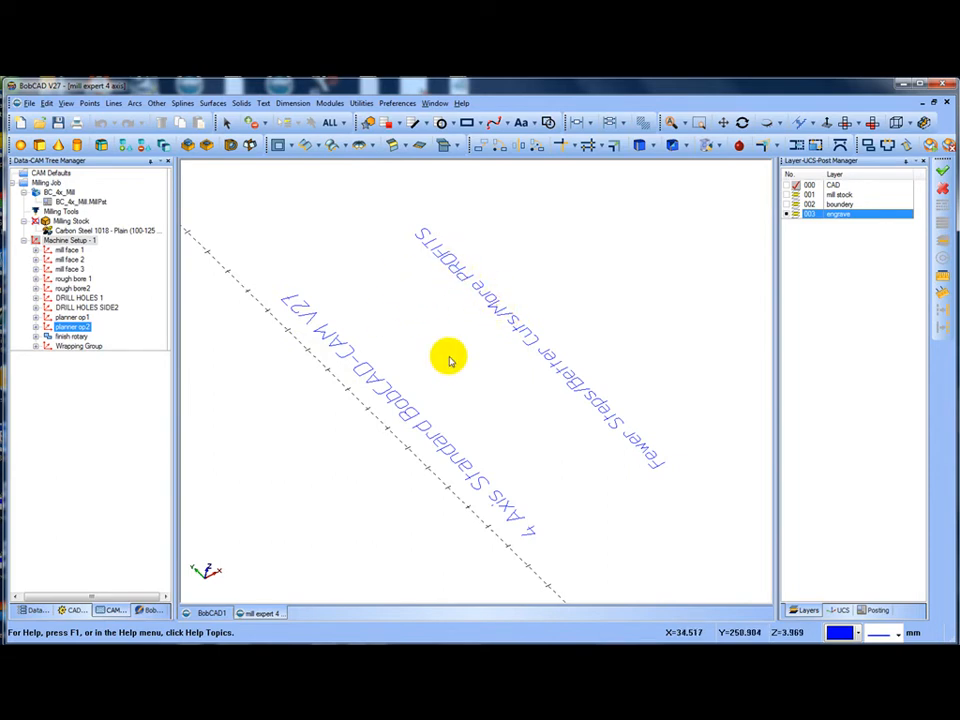
Step: Hide the engrave layer, make the CAD layer active again and fit the part in view
{"action": "left_click", "coordinate": [796, 214]}
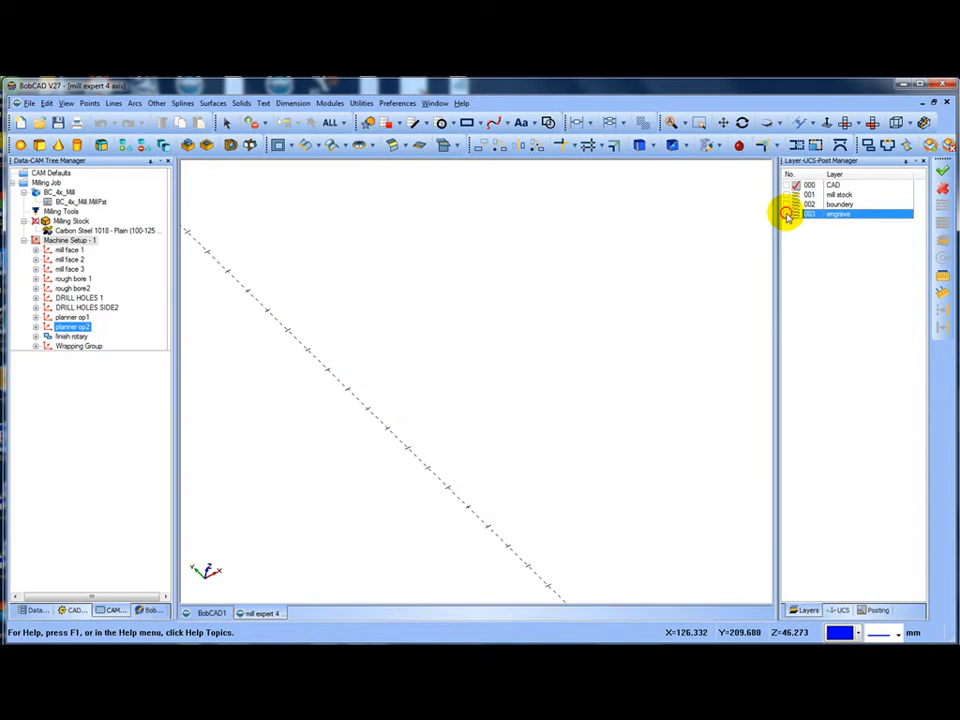
{"action": "left_click", "coordinate": [791, 188]}
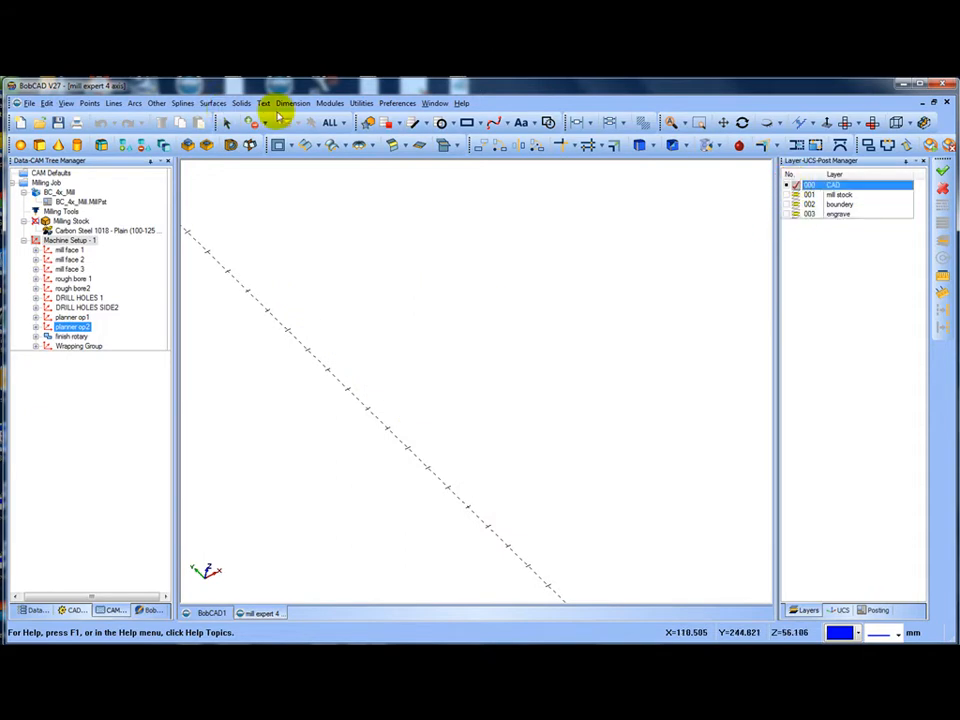
{"action": "left_click", "coordinate": [671, 122]}
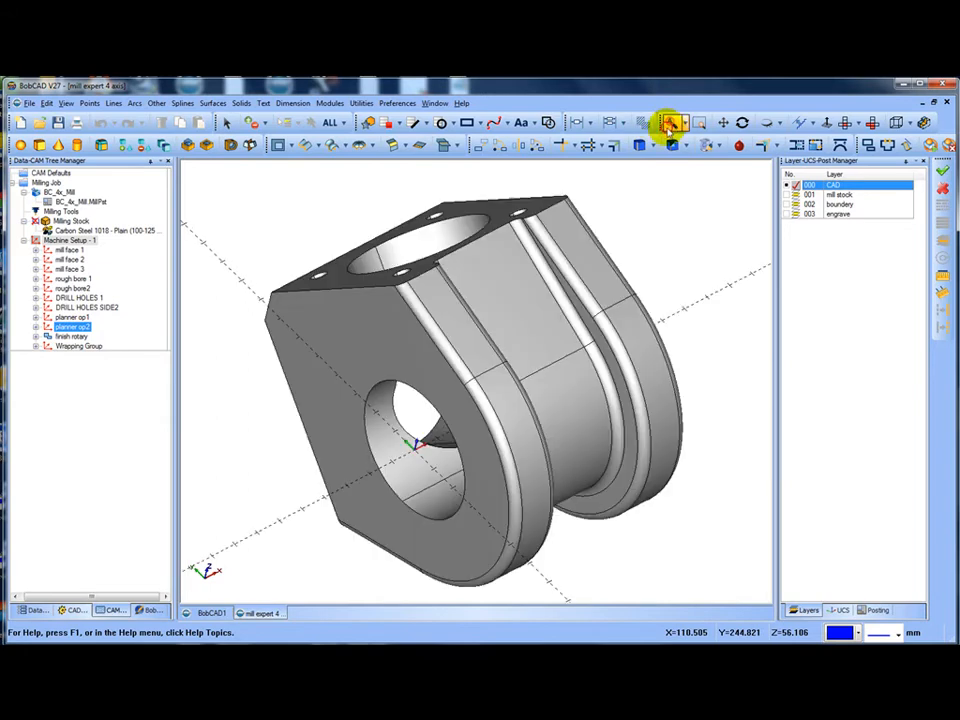
Step: Review the index directions of mill face 1 and mill face 2 on the part
{"action": "left_click_drag", "start_coordinate": [493, 357], "coordinate": [473, 347]}
{"action": "left_click", "coordinate": [67, 250]}
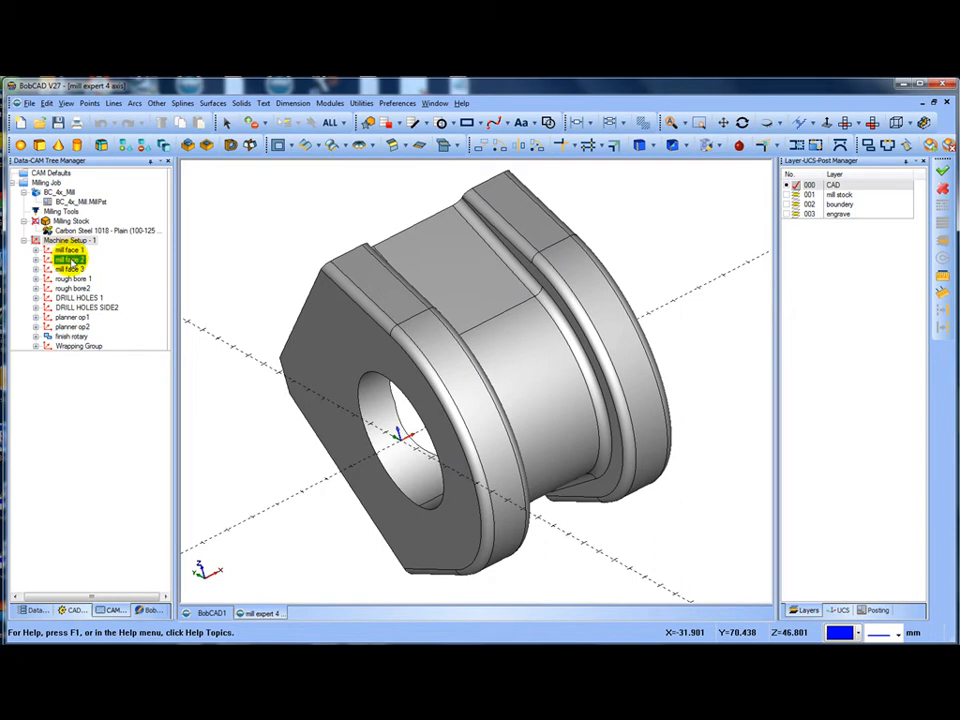
{"action": "left_click", "coordinate": [70, 258]}
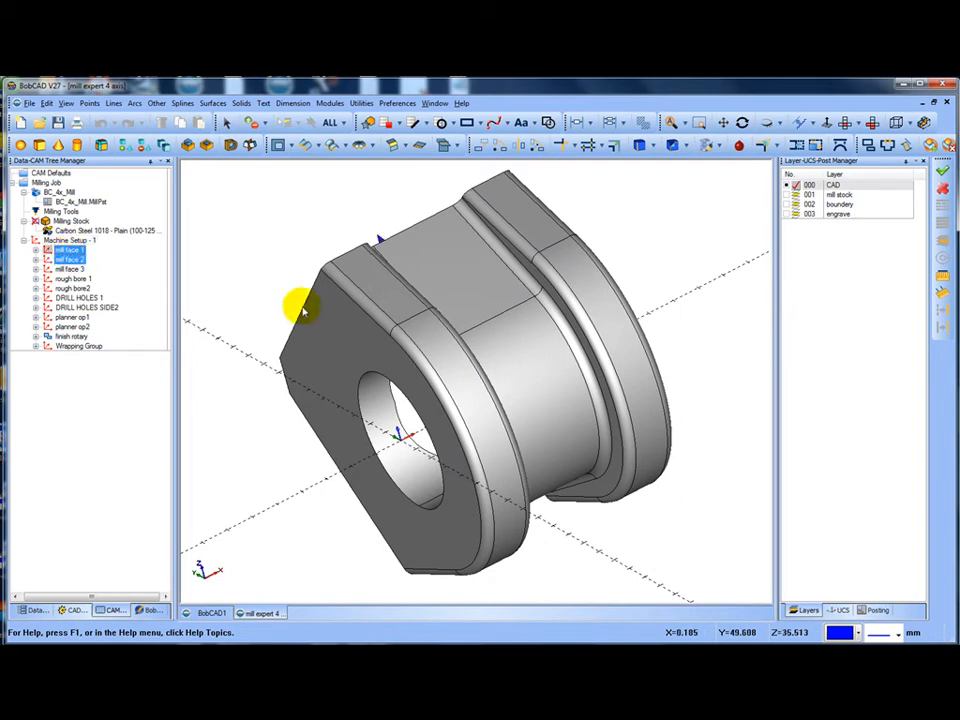
{"action": "left_click_drag", "start_coordinate": [296, 304], "coordinate": [377, 332]}
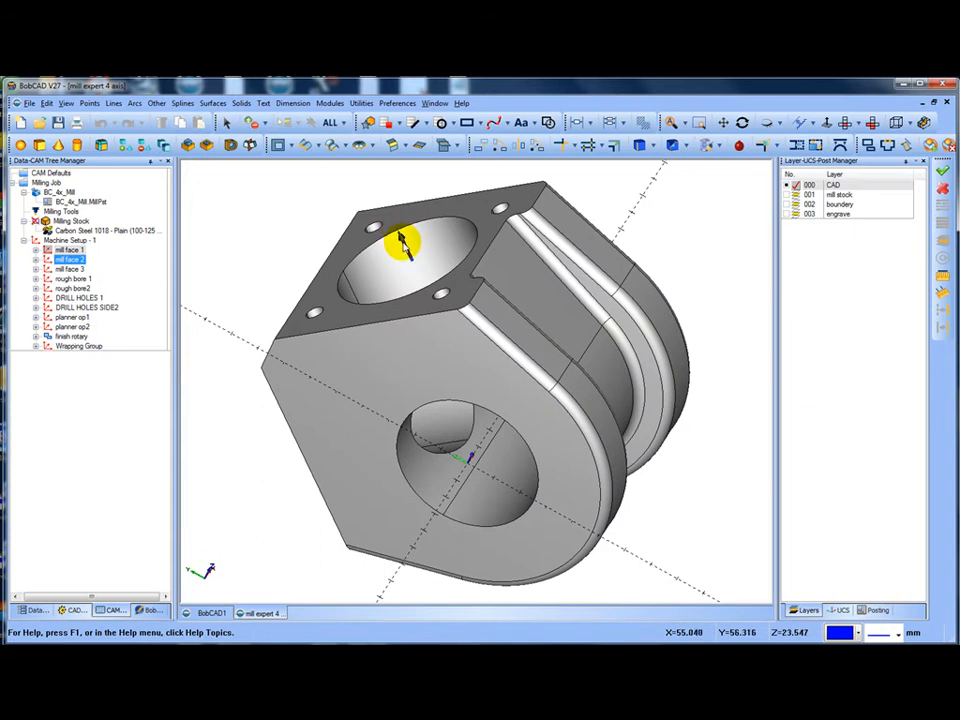
{"action": "left_click_drag", "start_coordinate": [401, 244], "coordinate": [337, 283]}
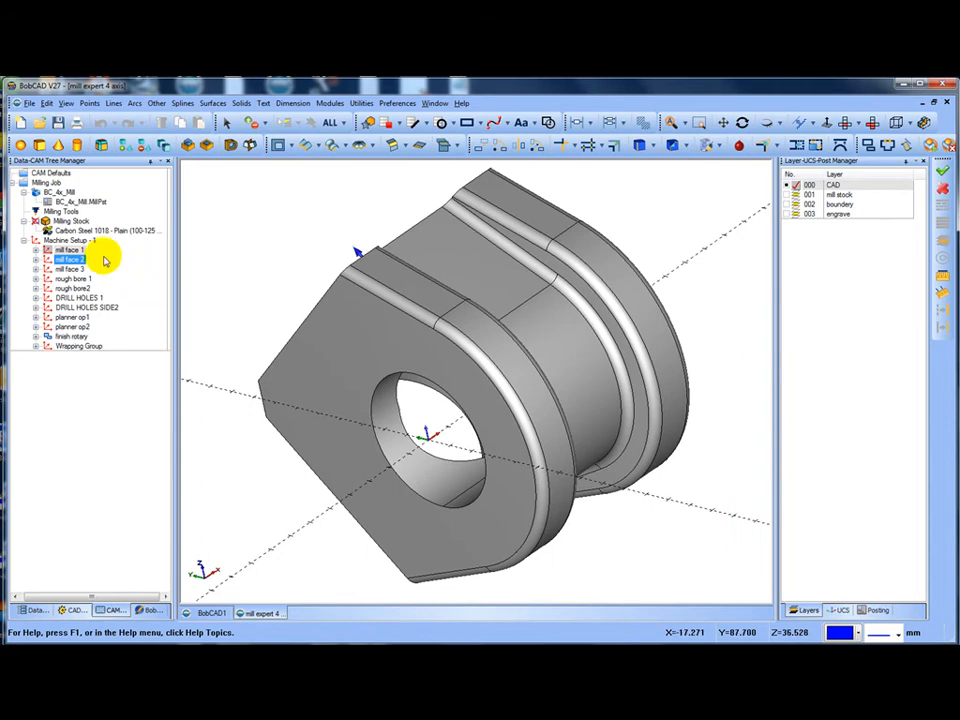
Step: Add an index system to Machine Setup - 1
{"action": "left_click", "coordinate": [68, 240]}
{"action": "right_click", "coordinate": [78, 242]}
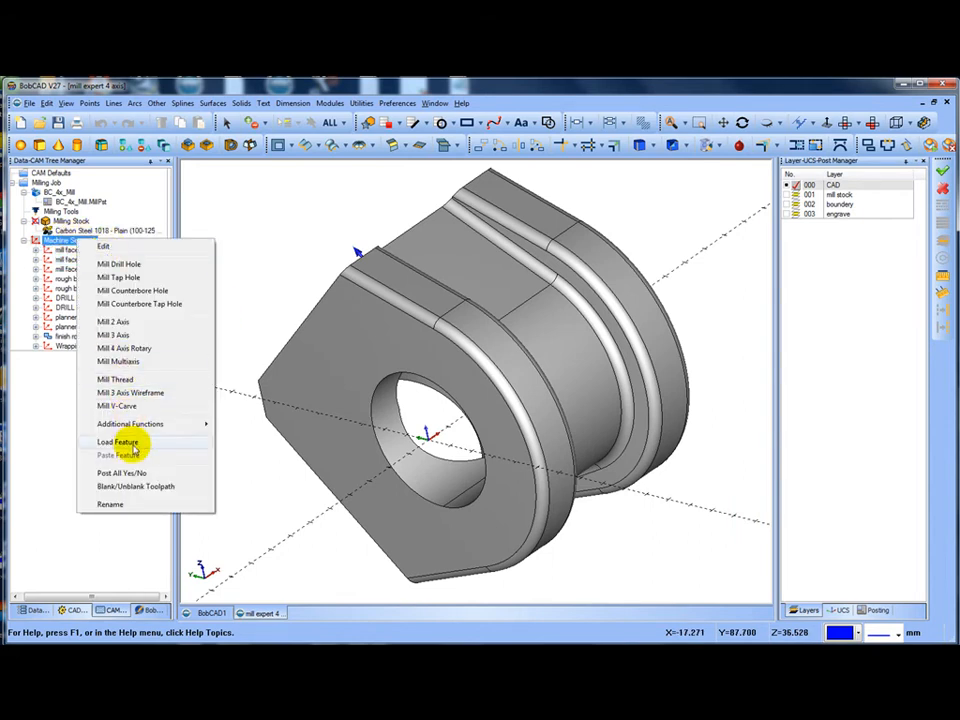
{"action": "mouse_move", "coordinate": [160, 424]}
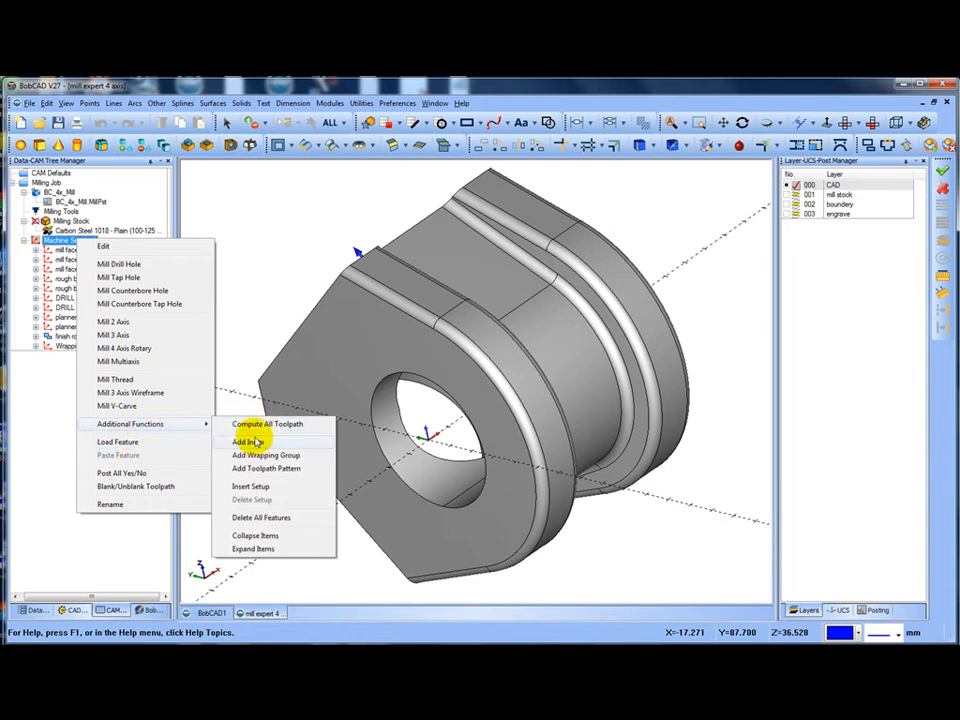
{"action": "left_click", "coordinate": [252, 442]}
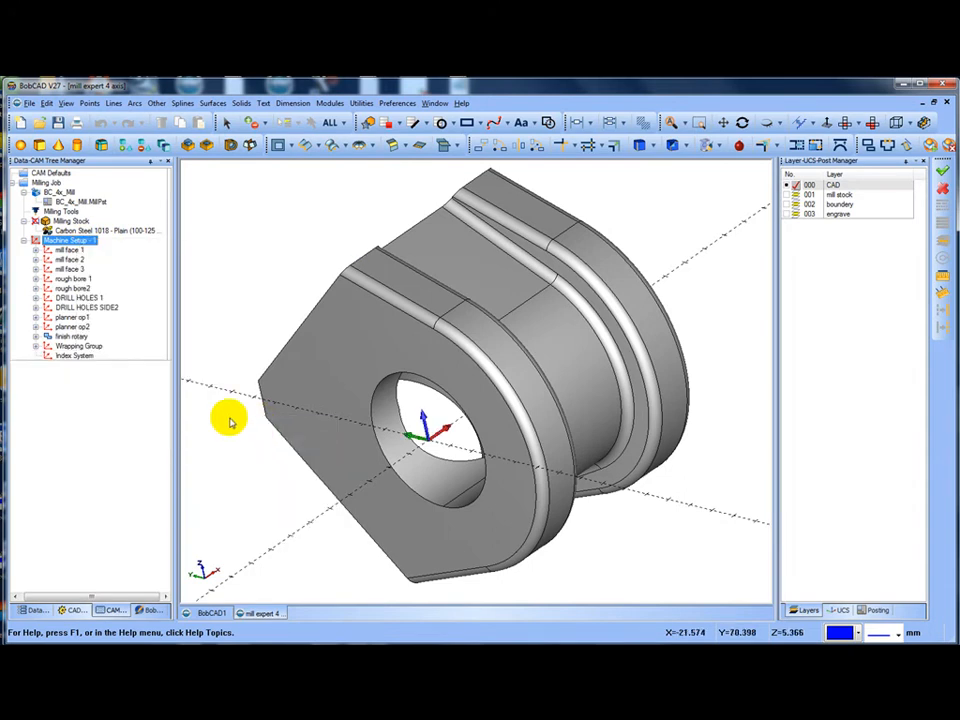
Step: Reselect the new index system with Pick a Surface, using the flat top surface of the part's near flange
{"action": "left_click", "coordinate": [88, 357]}
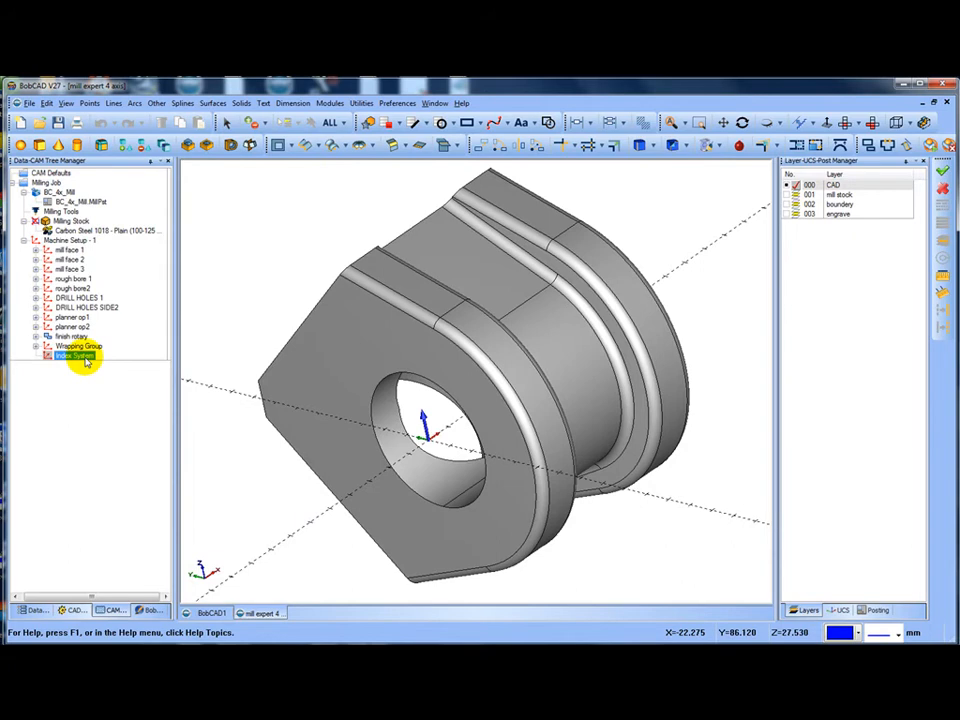
{"action": "right_click", "coordinate": [86, 362]}
{"action": "left_click", "coordinate": [120, 367]}
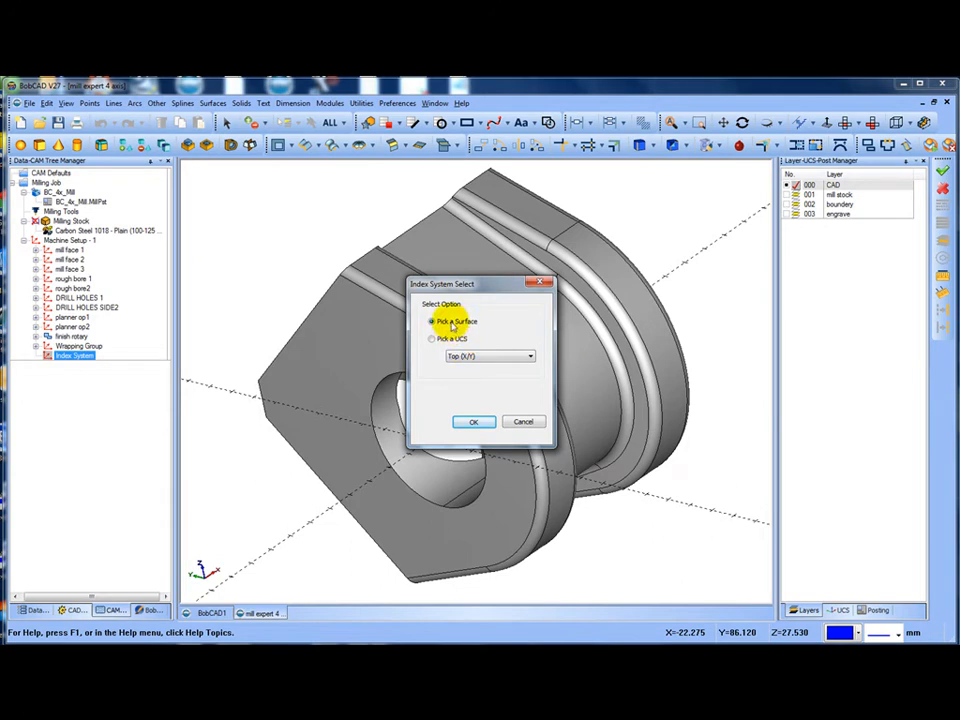
{"action": "left_click", "coordinate": [476, 423]}
{"action": "scroll", "coordinate": [407, 288], "scroll_direction": "up", "scroll_amount": 5}
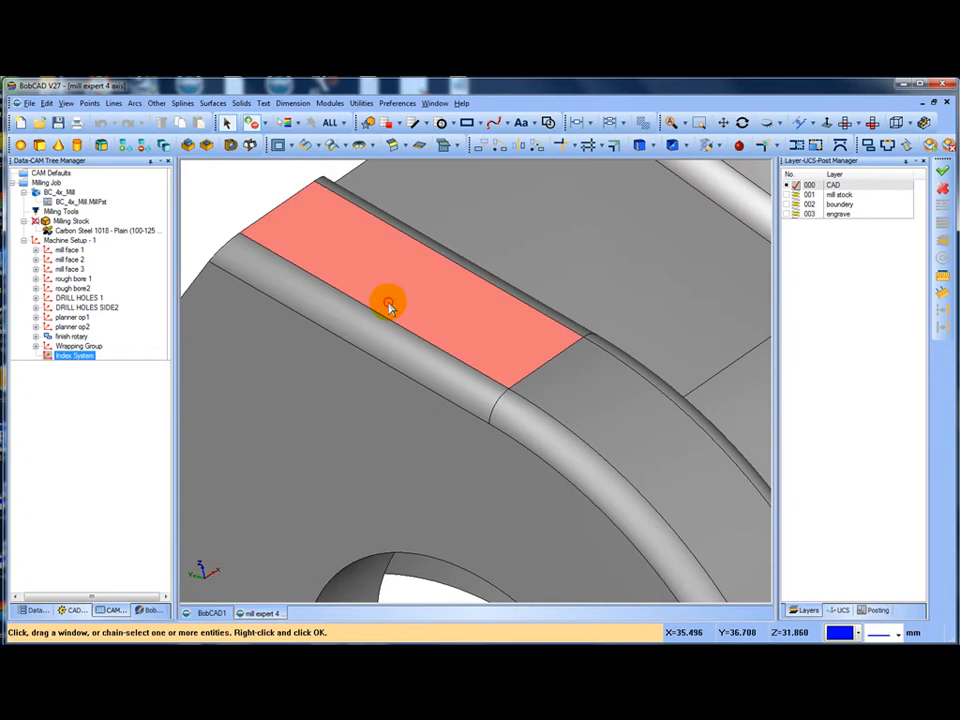
{"action": "left_click", "coordinate": [391, 301]}
{"action": "scroll", "coordinate": [393, 304], "scroll_direction": "down", "scroll_amount": 5}
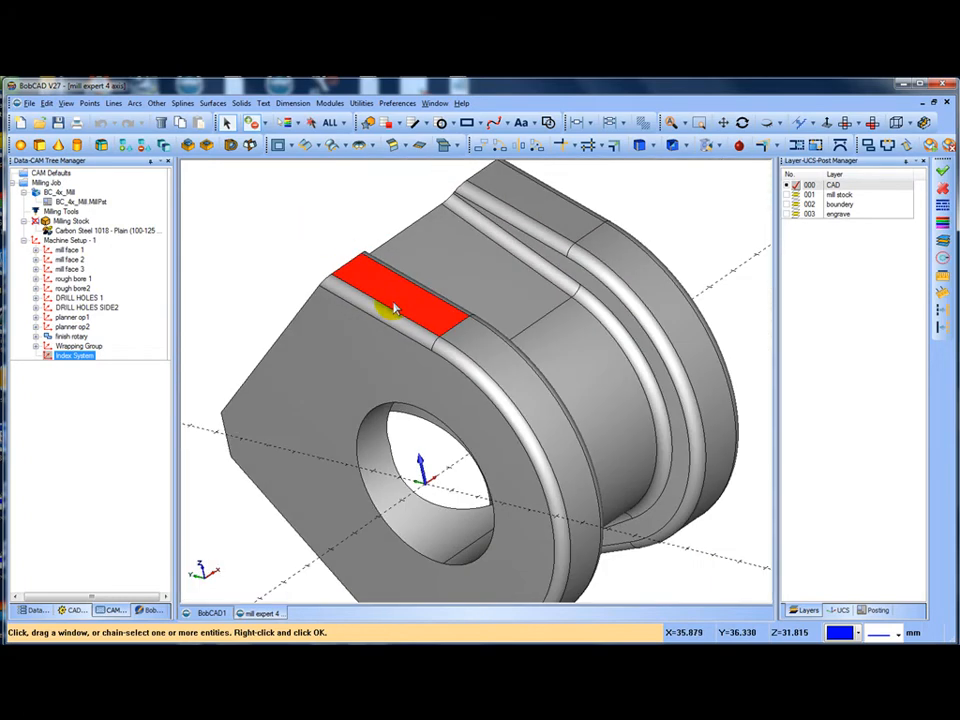
{"action": "right_click", "coordinate": [272, 209]}
{"action": "left_click", "coordinate": [284, 211]}
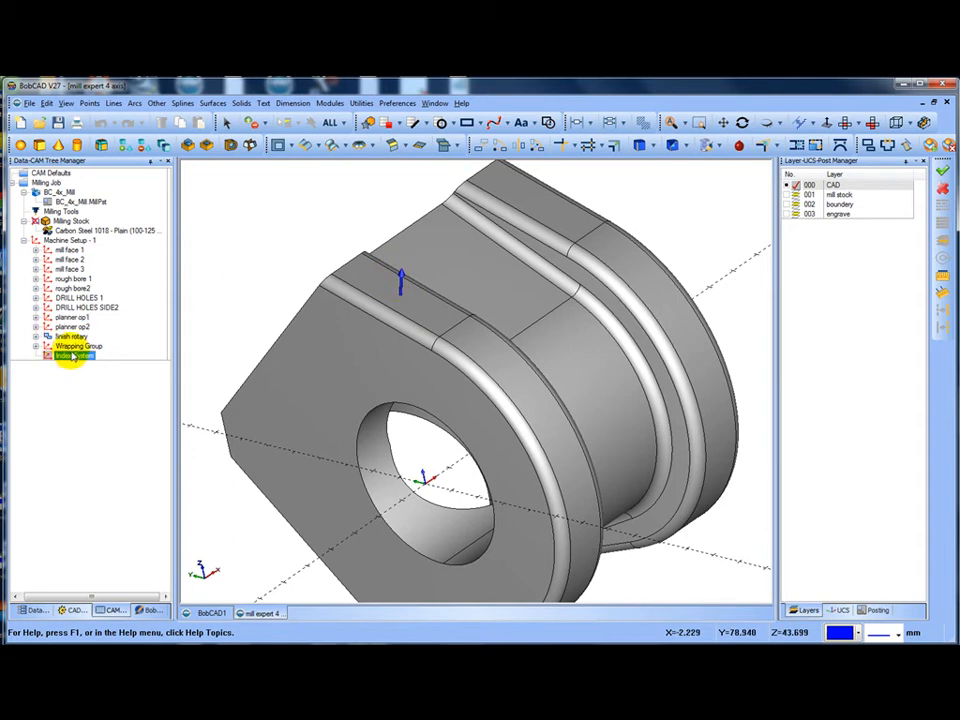
Step: Delete the newly added Index System from Machine Setup - 1
{"action": "right_click", "coordinate": [74, 358]}
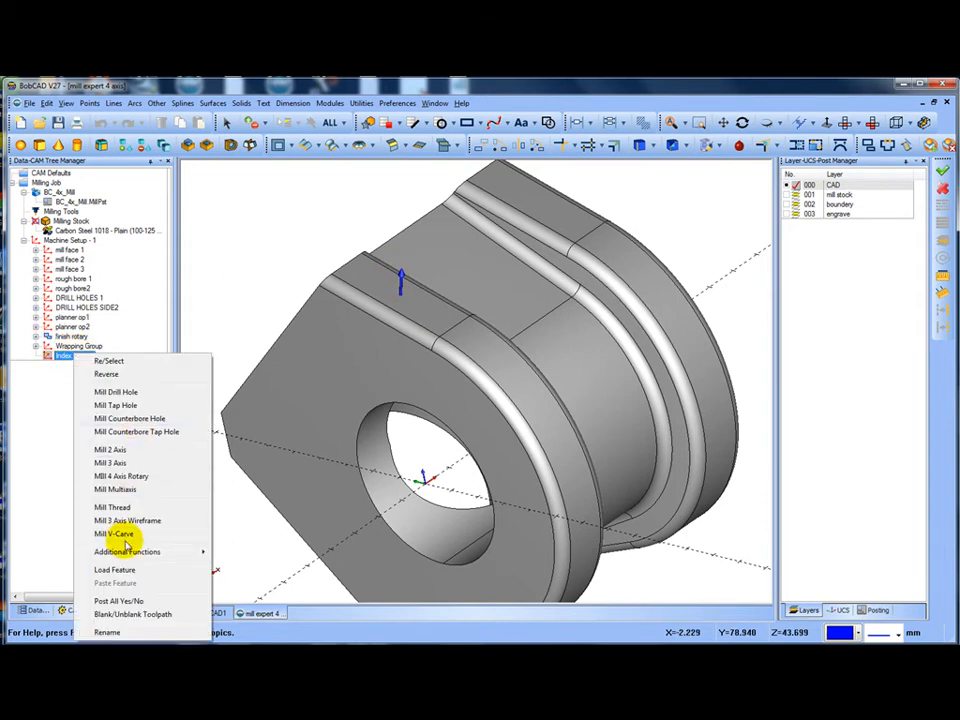
{"action": "mouse_move", "coordinate": [129, 553]}
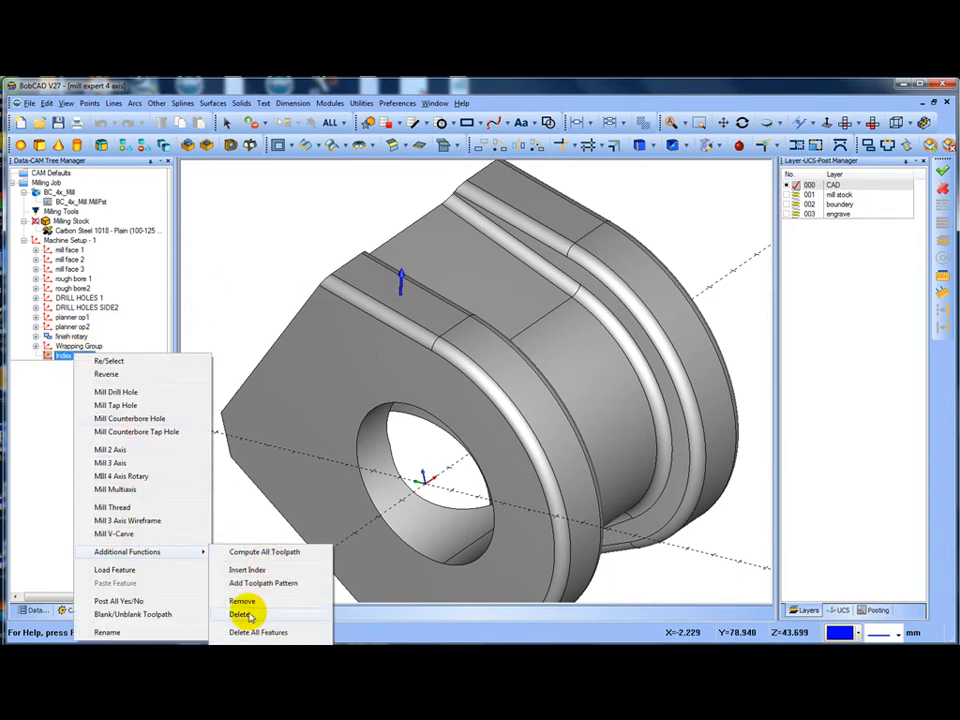
{"action": "left_click", "coordinate": [247, 615]}
{"action": "left_click", "coordinate": [467, 393]}
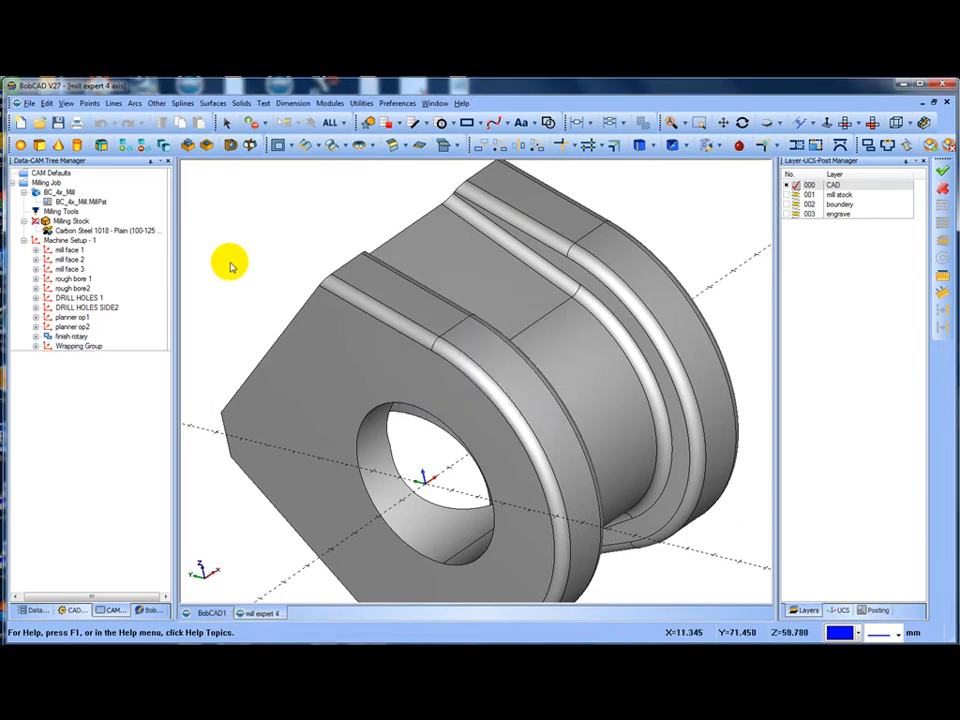
Step: Review the index systems for the mill face, rough bore and drill hole operations against the part's faces
{"action": "middle_click_drag", "start_coordinate": [257, 283], "coordinate": [342, 303]}
{"action": "left_click", "coordinate": [79, 251]}
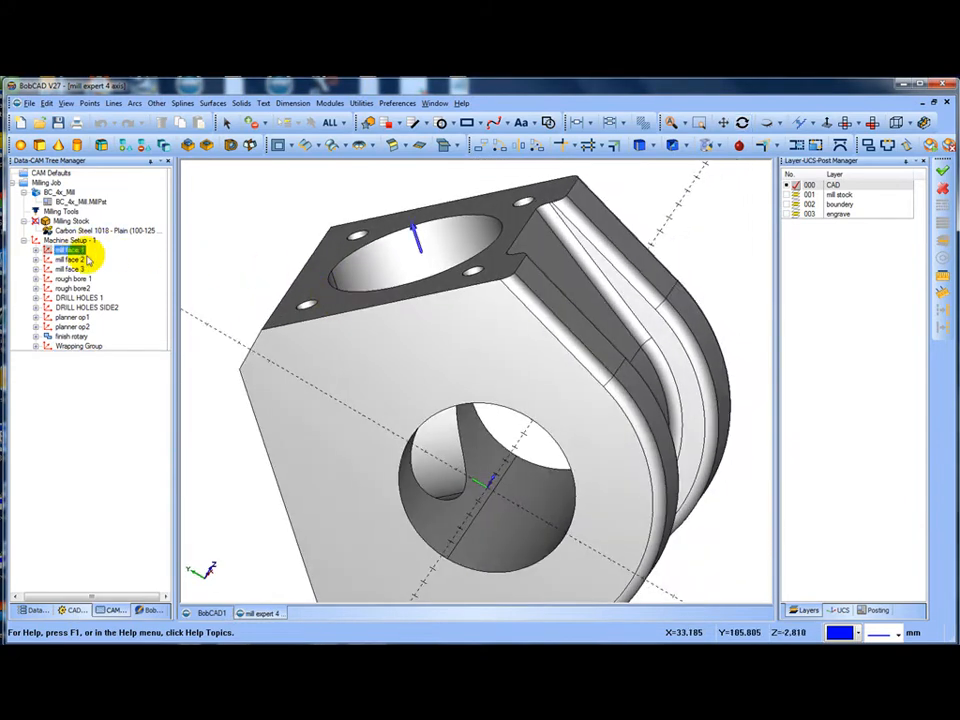
{"action": "middle_click_drag", "start_coordinate": [205, 275], "coordinate": [268, 270]}
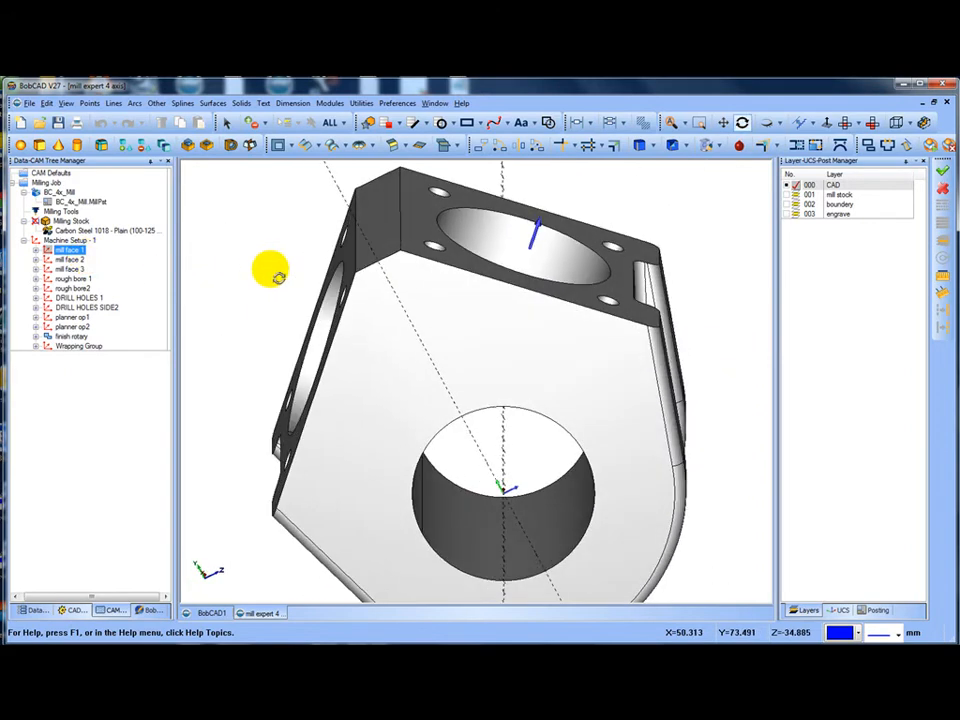
{"action": "left_click", "coordinate": [78, 260]}
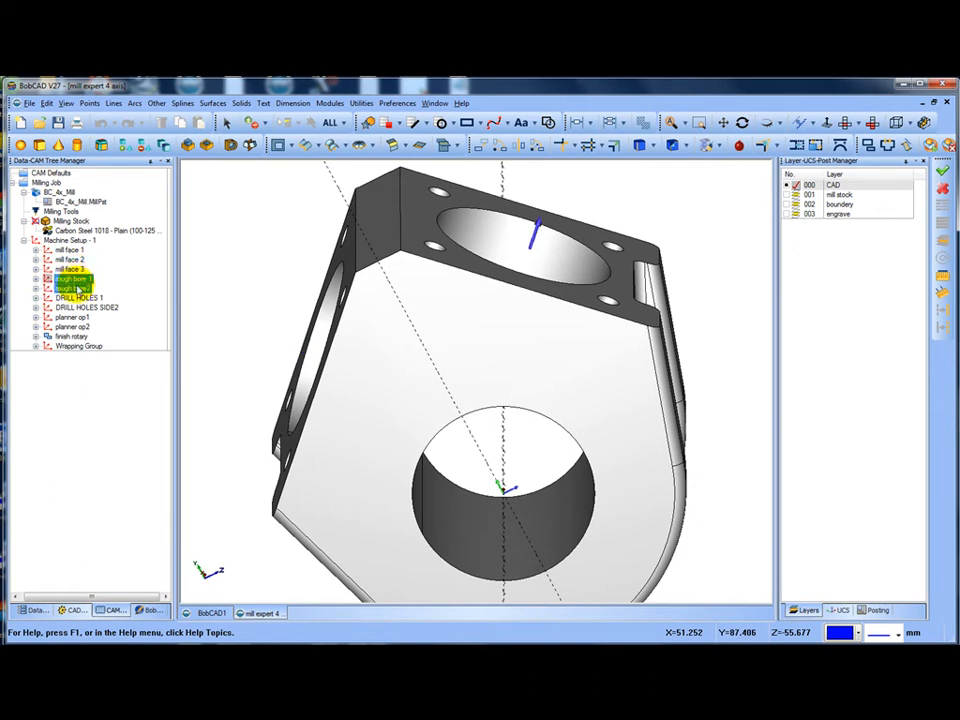
{"action": "left_click", "coordinate": [80, 298]}
{"action": "middle_click_drag", "start_coordinate": [236, 326], "coordinate": [268, 222]}
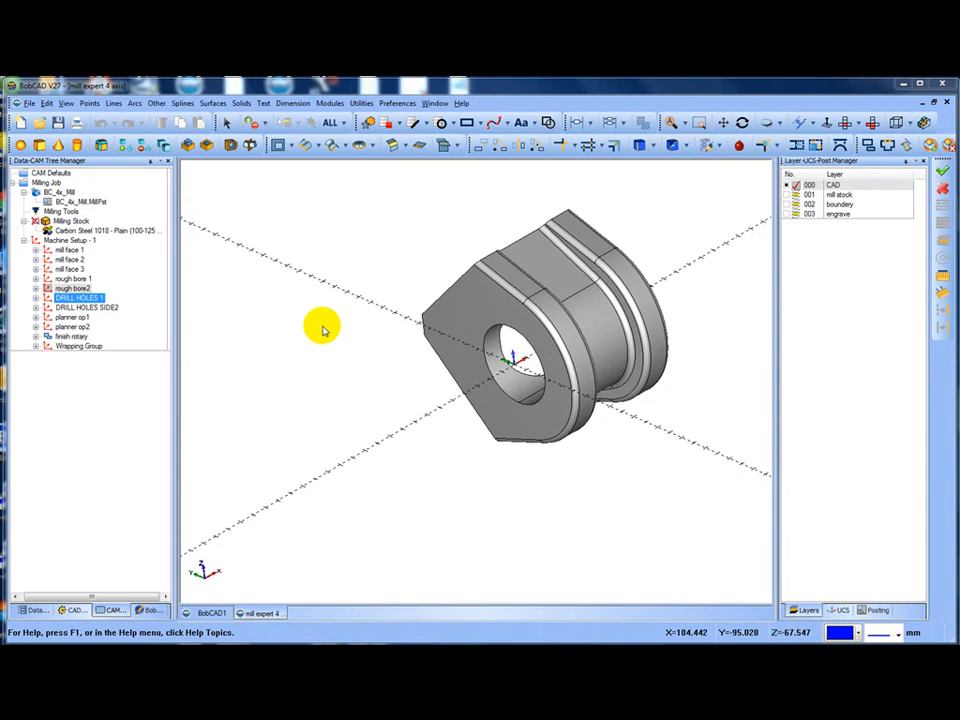
{"action": "mouse_move", "coordinate": [322, 324]}
{"action": "middle_mouse_down"}
{"action": "mouse_move", "coordinate": [267, 361]}
{"action": "mouse_move", "coordinate": [306, 325]}
{"action": "middle_mouse_up"}
{"action": "left_click", "coordinate": [72, 259]}
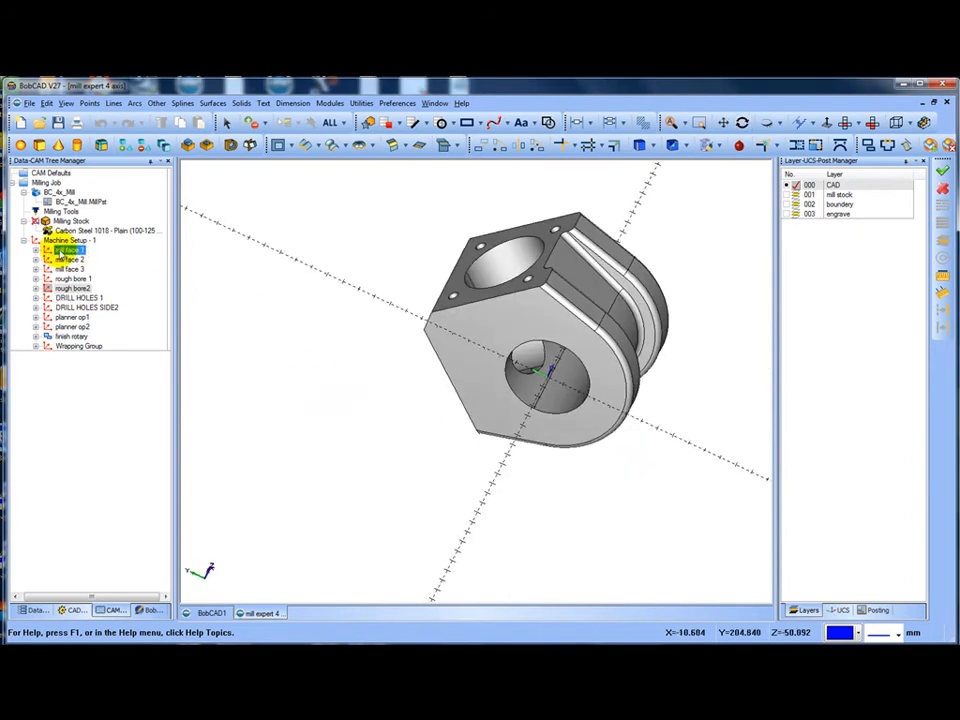
Step: Review the geometry selected for the Feature 2 Axis under mill face 1
{"action": "left_click", "coordinate": [36, 250]}
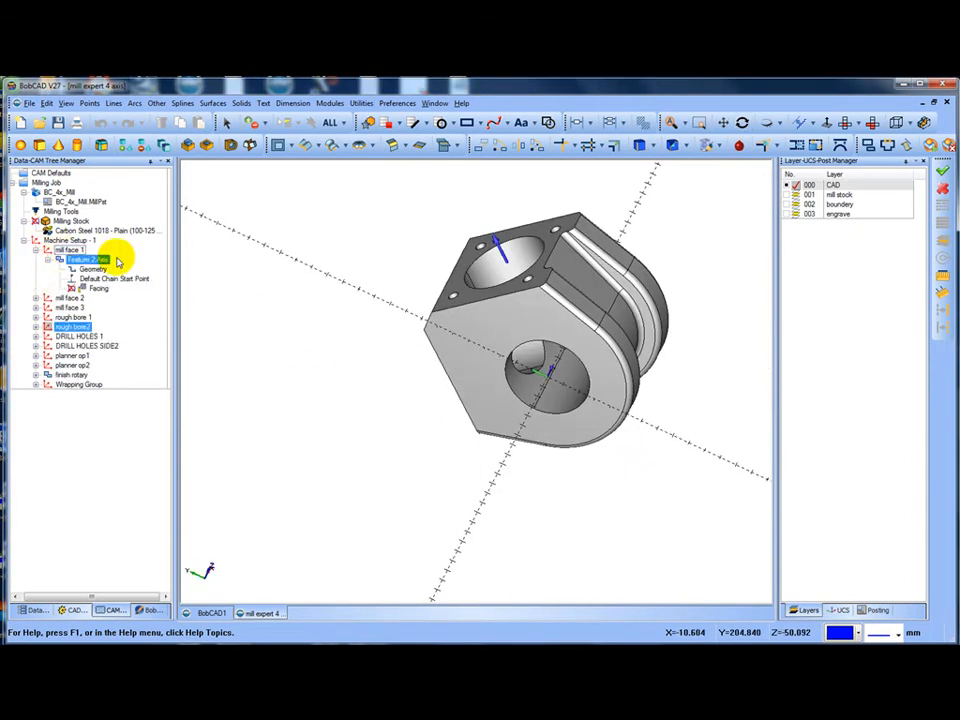
{"action": "left_click", "coordinate": [75, 269]}
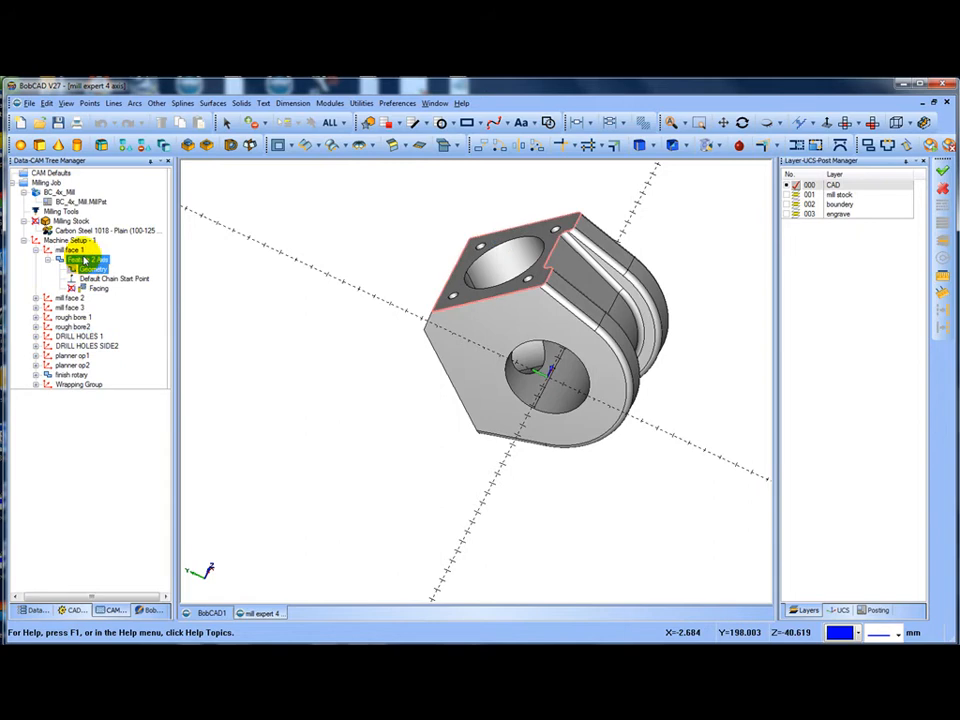
{"action": "right_click", "coordinate": [91, 288]}
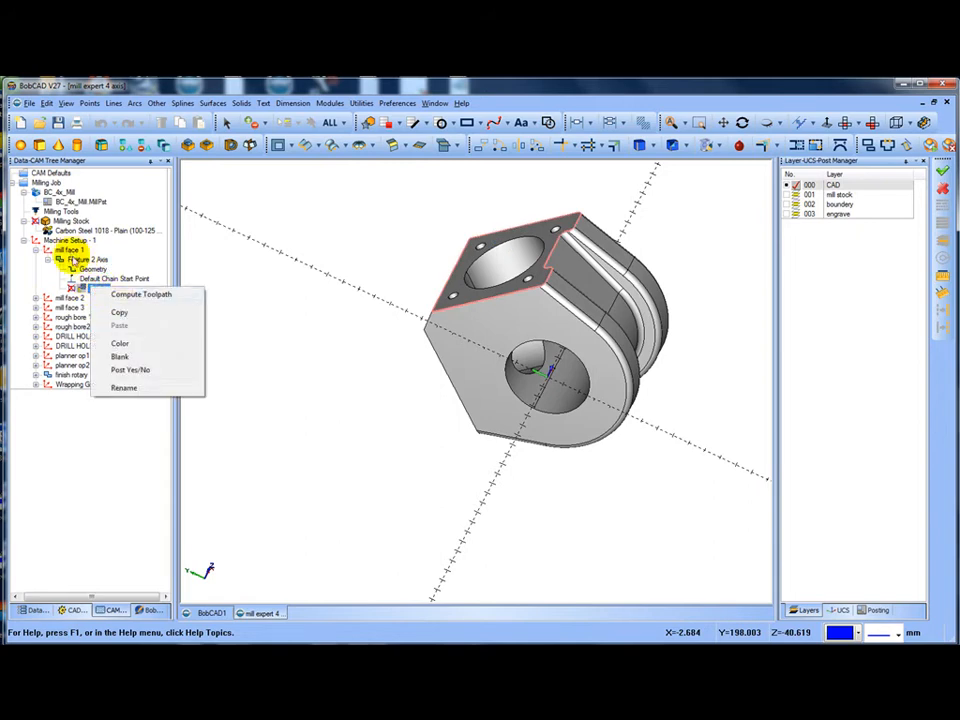
Step: Toggle toolpath blanking for mill face 1's Feature 2 Axis and unblank its Facing toolpath
{"action": "left_click", "coordinate": [76, 260]}
{"action": "right_click", "coordinate": [80, 260]}
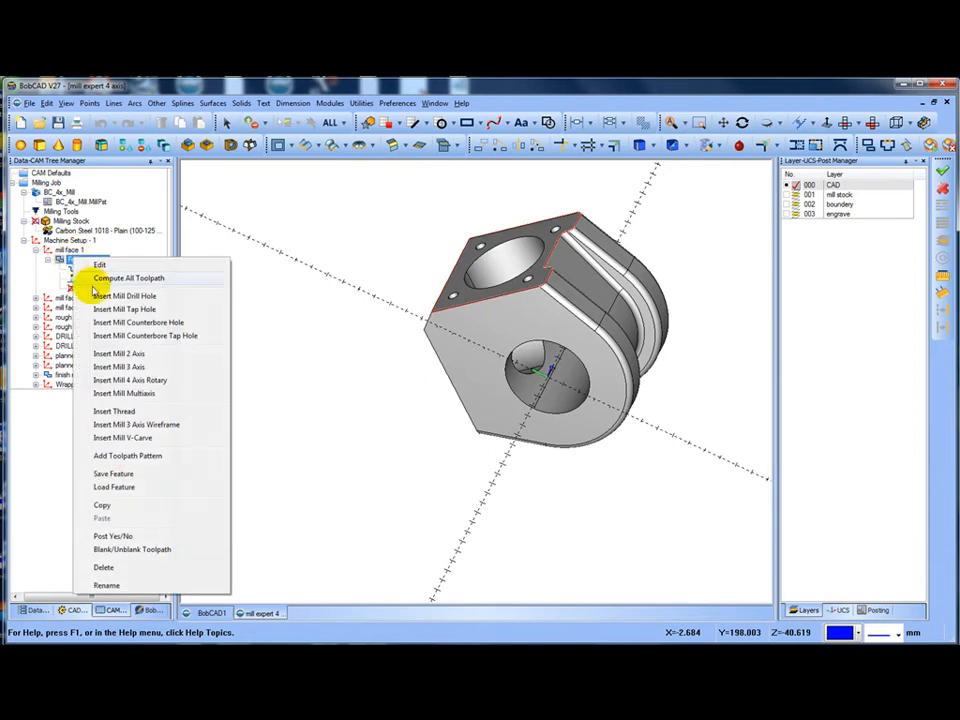
{"action": "left_click", "coordinate": [126, 550]}
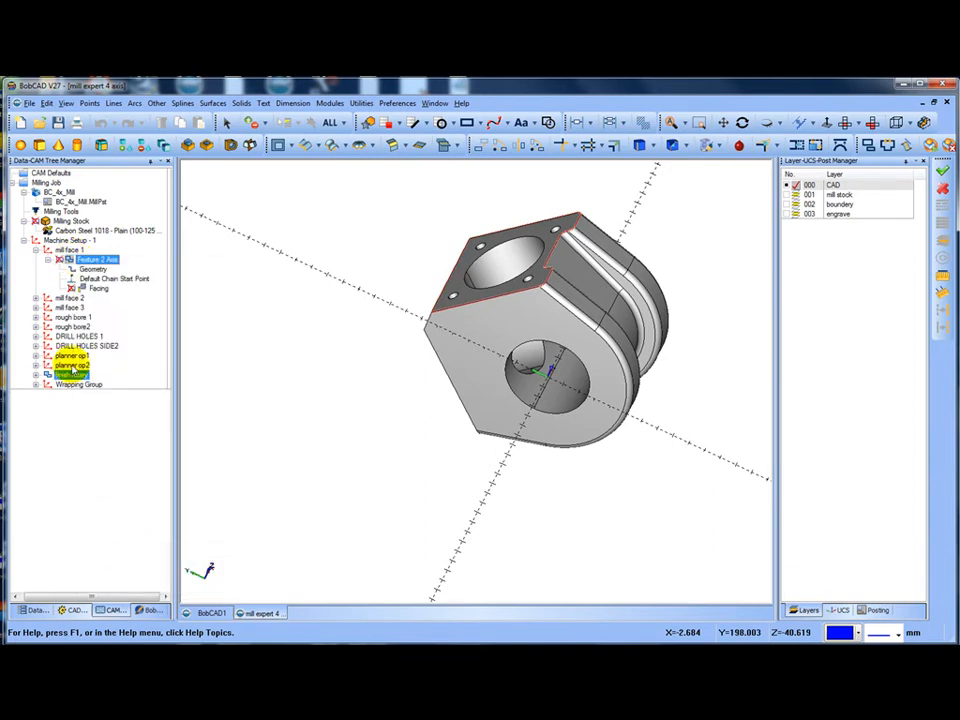
{"action": "left_click", "coordinate": [82, 280]}
{"action": "left_click", "coordinate": [84, 288]}
{"action": "right_click", "coordinate": [84, 288]}
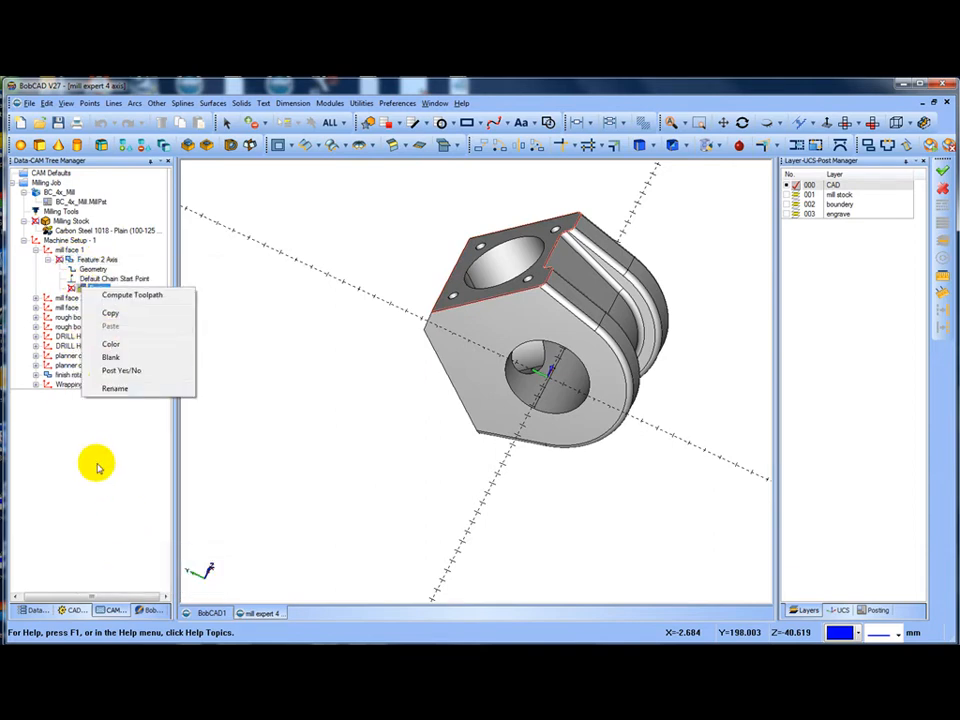
{"action": "left_click", "coordinate": [110, 358]}
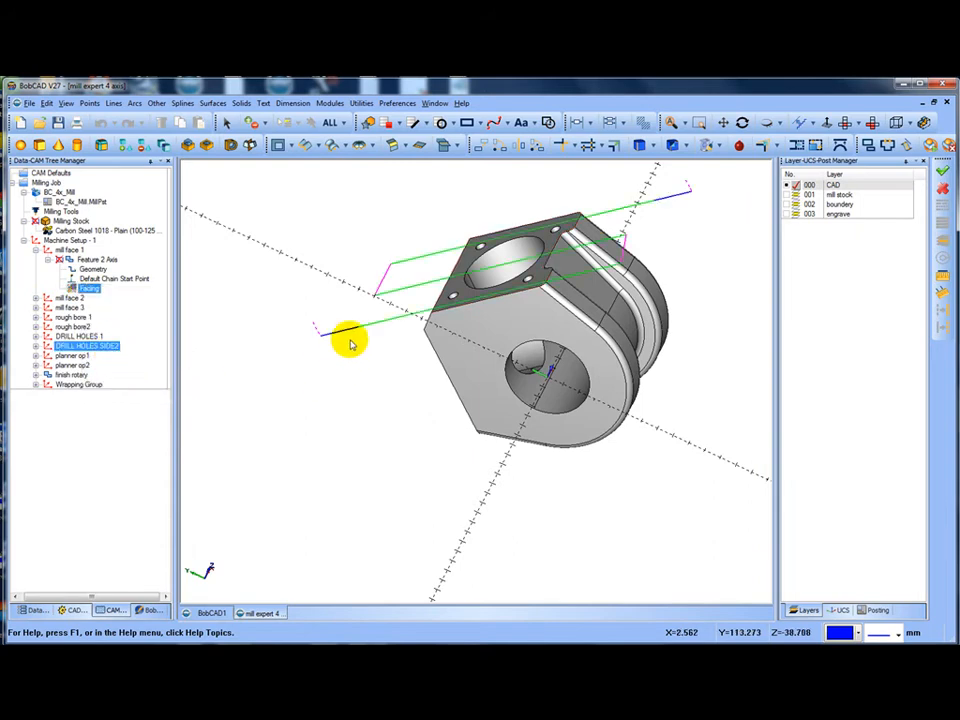
Step: Examine the Facing toolpath of mill face 1 from several angles against the face with the bore and bolt holes
{"action": "mouse_move", "coordinate": [351, 343]}
{"action": "middle_mouse_down"}
{"action": "mouse_move", "coordinate": [372, 382]}
{"action": "mouse_move", "coordinate": [367, 340]}
{"action": "mouse_move", "coordinate": [356, 332]}
{"action": "middle_mouse_up"}
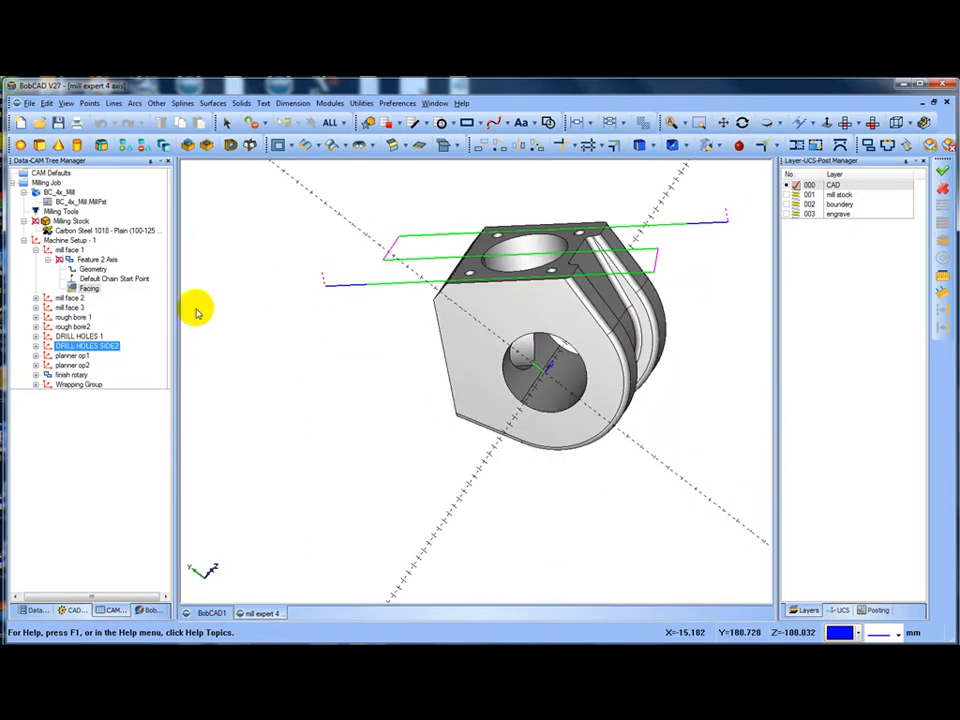
{"action": "left_click", "coordinate": [96, 259]}
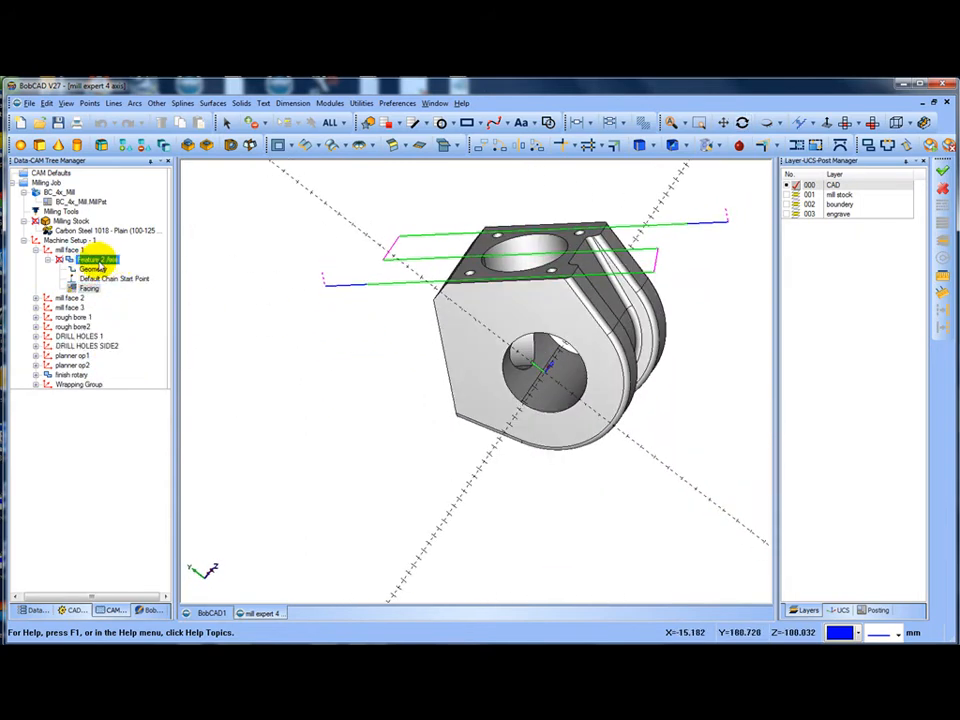
{"action": "left_click", "coordinate": [80, 288]}
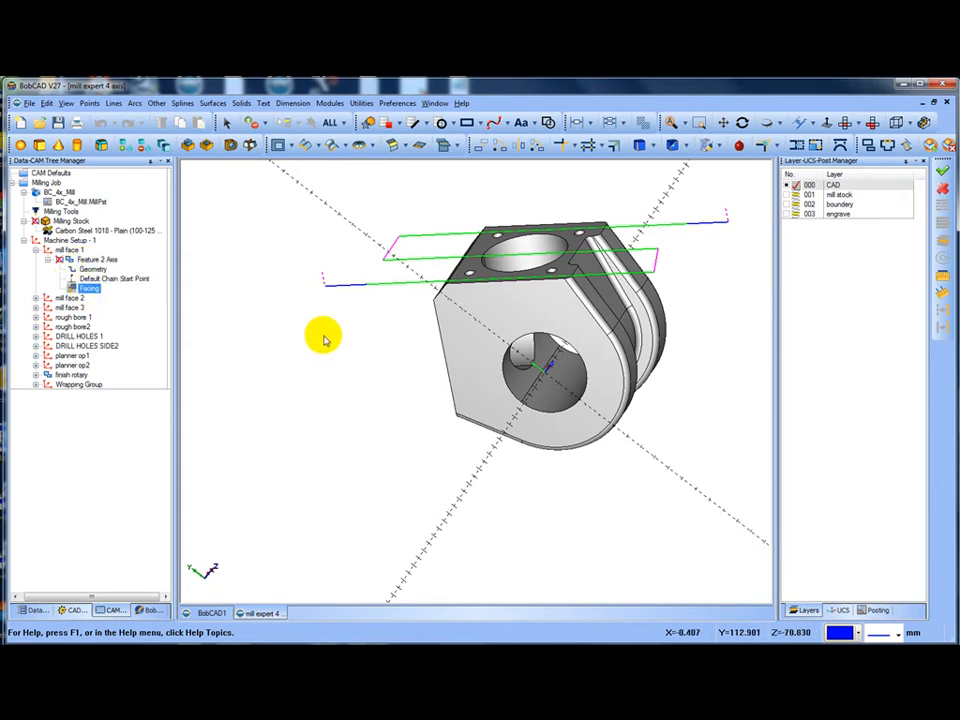
{"action": "mouse_move", "coordinate": [321, 336]}
{"action": "middle_mouse_down"}
{"action": "mouse_move", "coordinate": [332, 349]}
{"action": "mouse_move", "coordinate": [309, 334]}
{"action": "middle_mouse_up"}
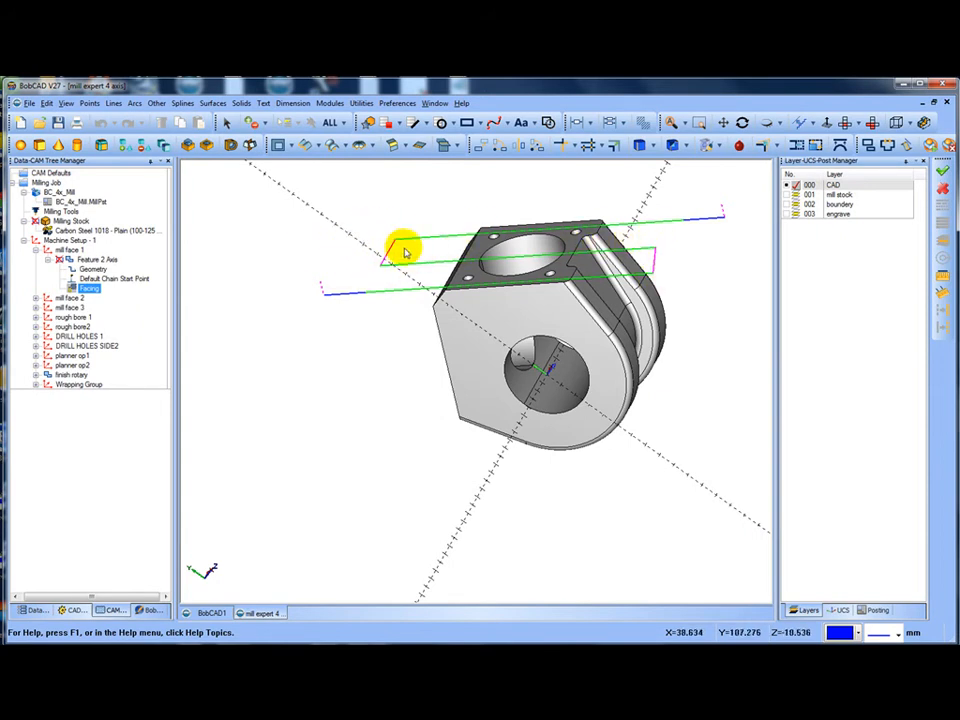
{"action": "left_click_drag", "start_coordinate": [586, 345], "coordinate": [565, 316]}
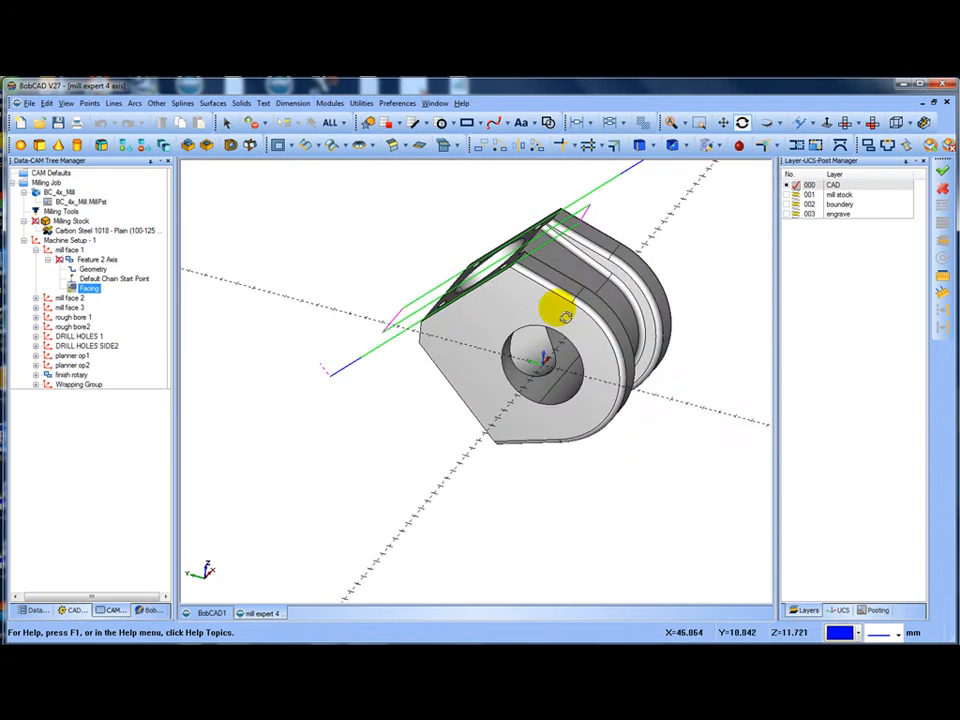
Step: Collapse mill face 1's Feature 2 Axis and blank all toolpaths of the mill face 1 index system
{"action": "left_click", "coordinate": [112, 278]}
{"action": "left_click", "coordinate": [47, 260]}
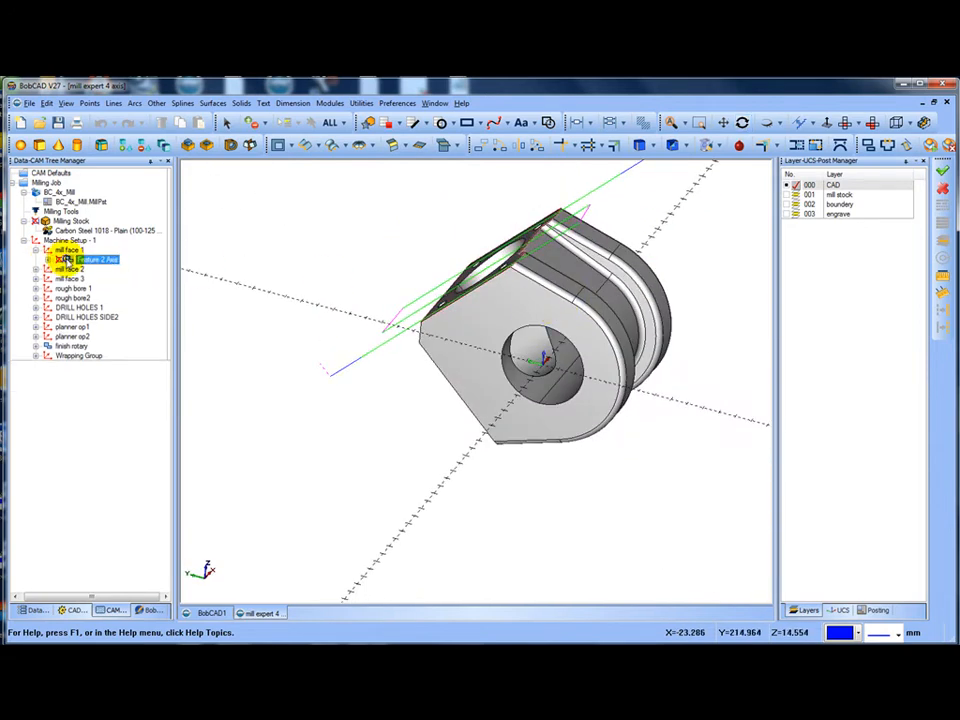
{"action": "right_click", "coordinate": [65, 259]}
{"action": "left_click", "coordinate": [113, 551]}
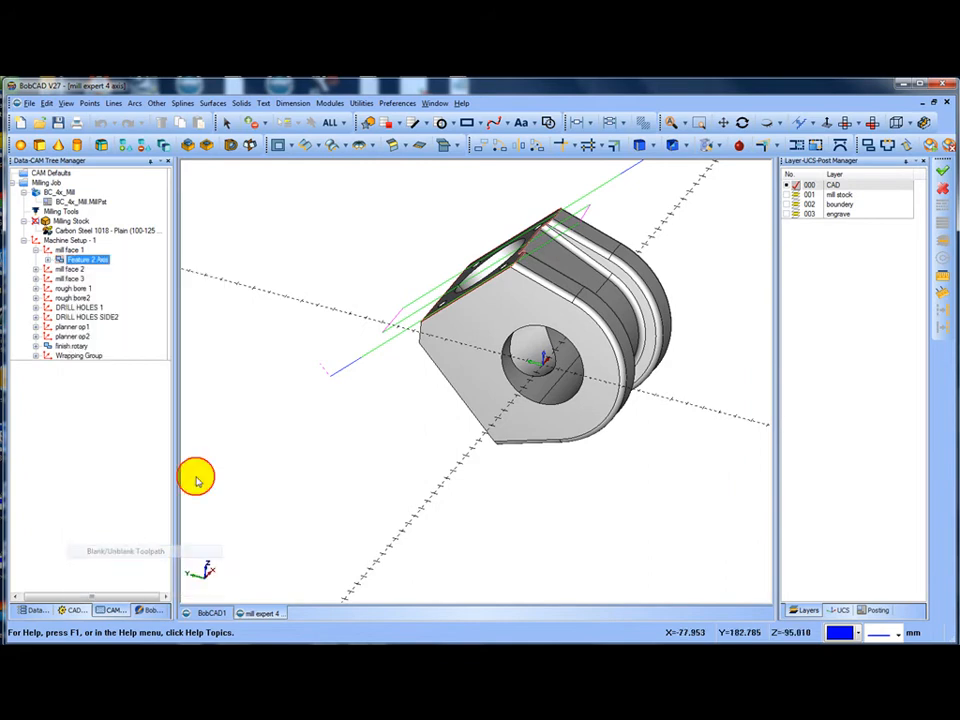
{"action": "right_click", "coordinate": [65, 251]}
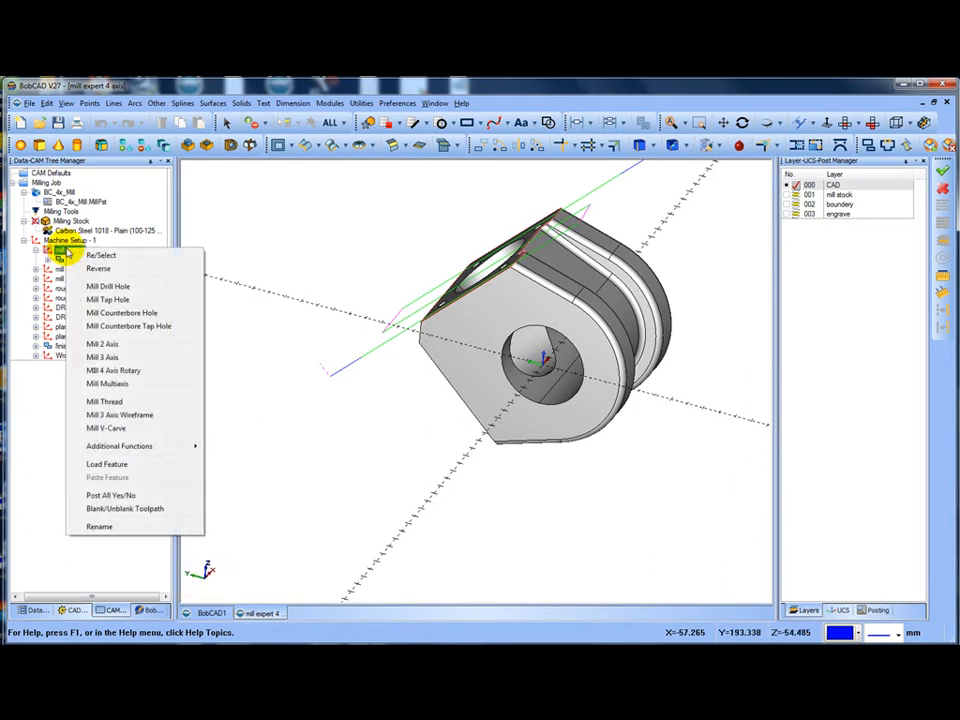
{"action": "left_click", "coordinate": [126, 511]}
{"action": "middle_click_drag", "start_coordinate": [330, 392], "coordinate": [380, 360]}
{"action": "scroll", "coordinate": [454, 332], "scroll_direction": "down", "scroll_amount": 4}
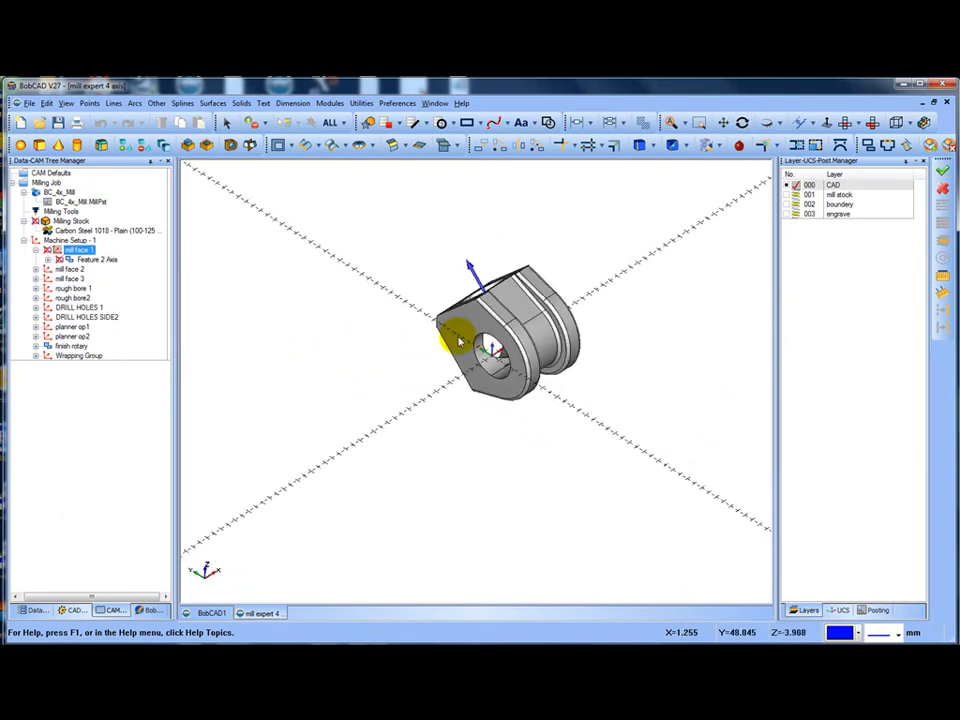
{"action": "scroll", "coordinate": [455, 336], "scroll_direction": "up", "scroll_amount": 3}
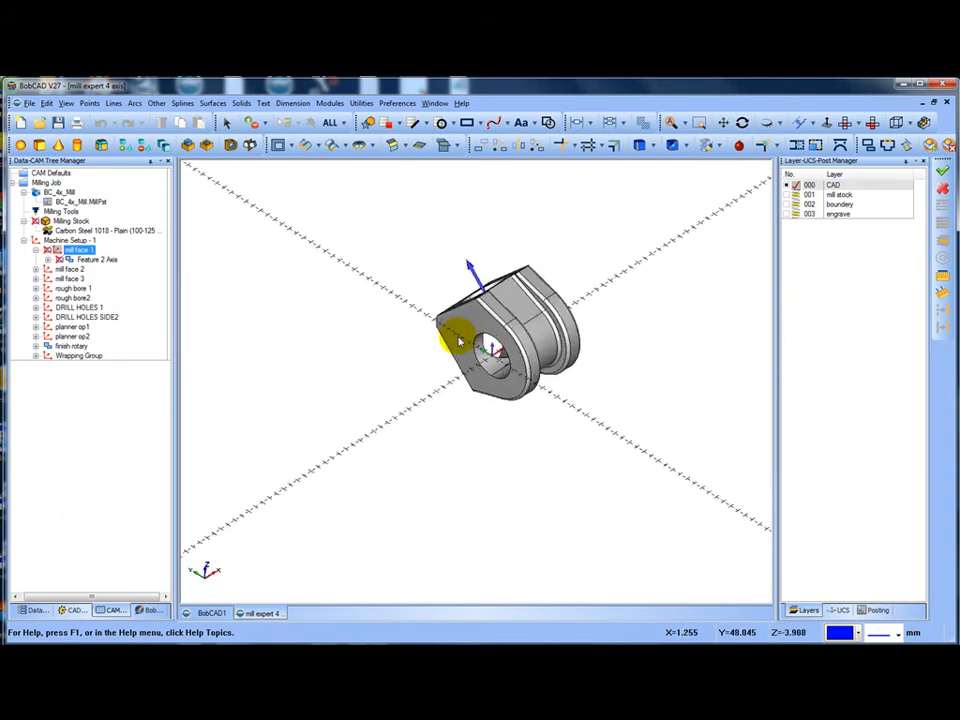
Step: Open the machine simulation for the milling job and view the rotary chuck side of the machine
{"action": "left_click", "coordinate": [330, 104]}
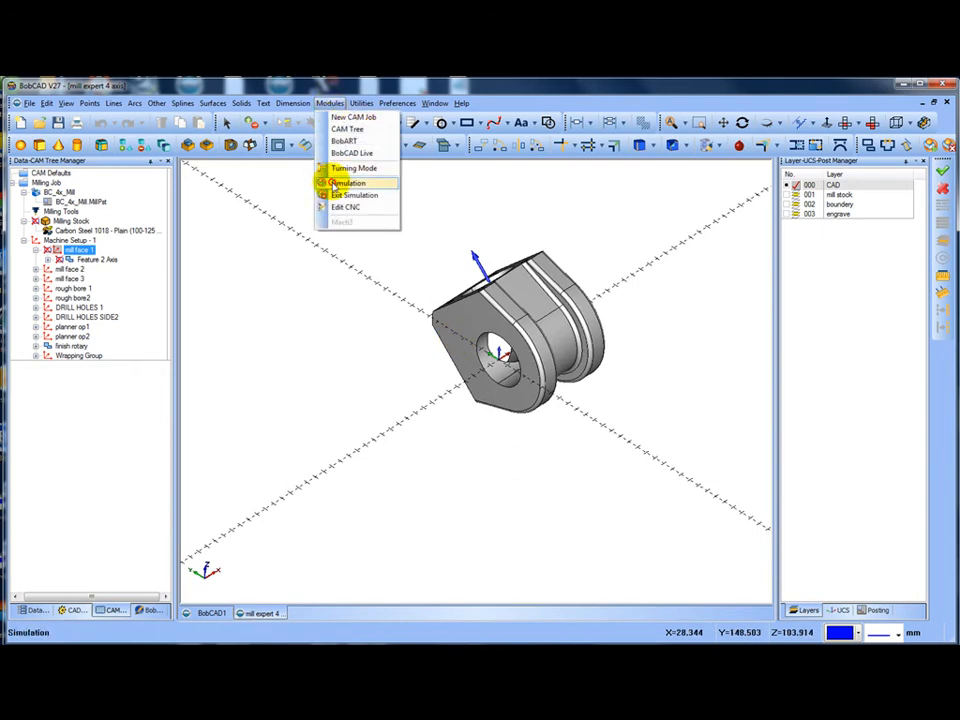
{"action": "left_click", "coordinate": [336, 184]}
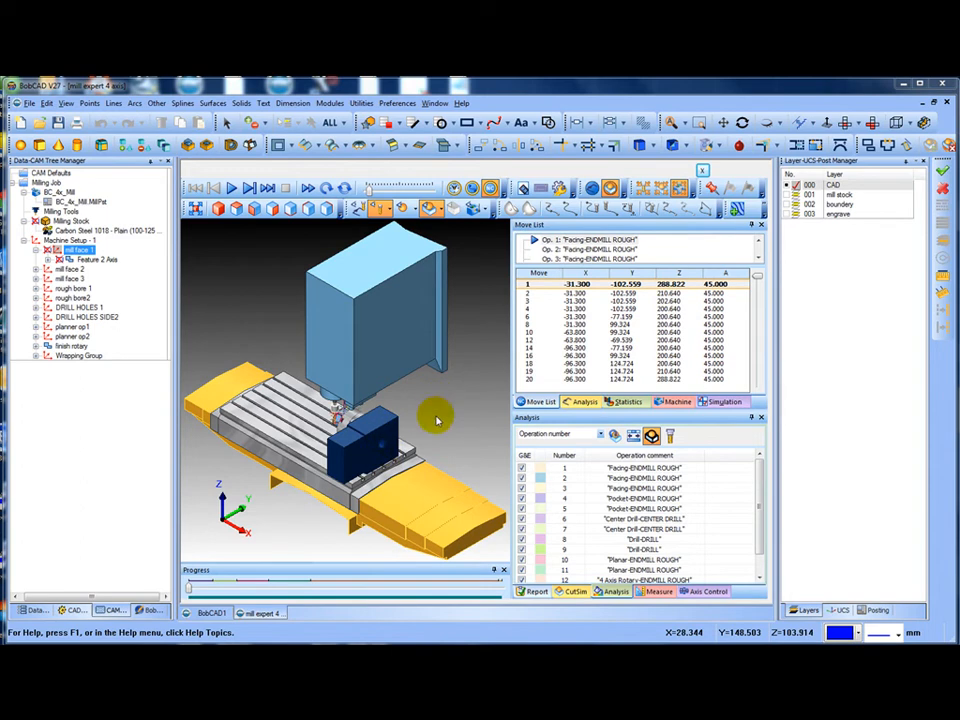
{"action": "middle_click_drag", "start_coordinate": [422, 420], "coordinate": [325, 447]}
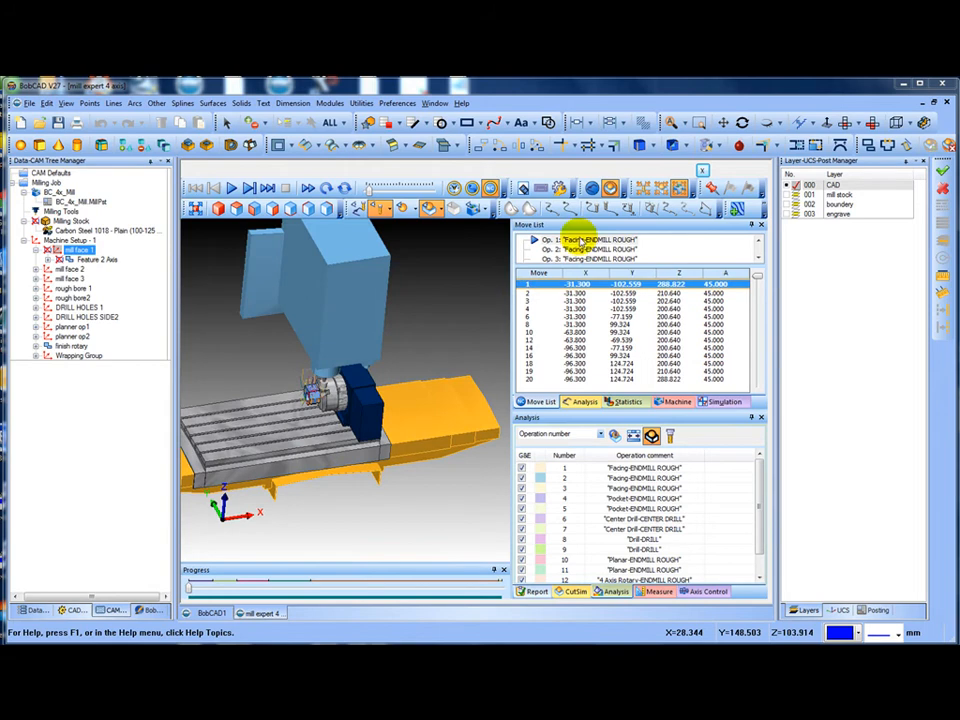
Step: Compare the simulation's workpiece focus with the full machine focus, ending on the full machine
{"action": "left_click", "coordinate": [684, 198]}
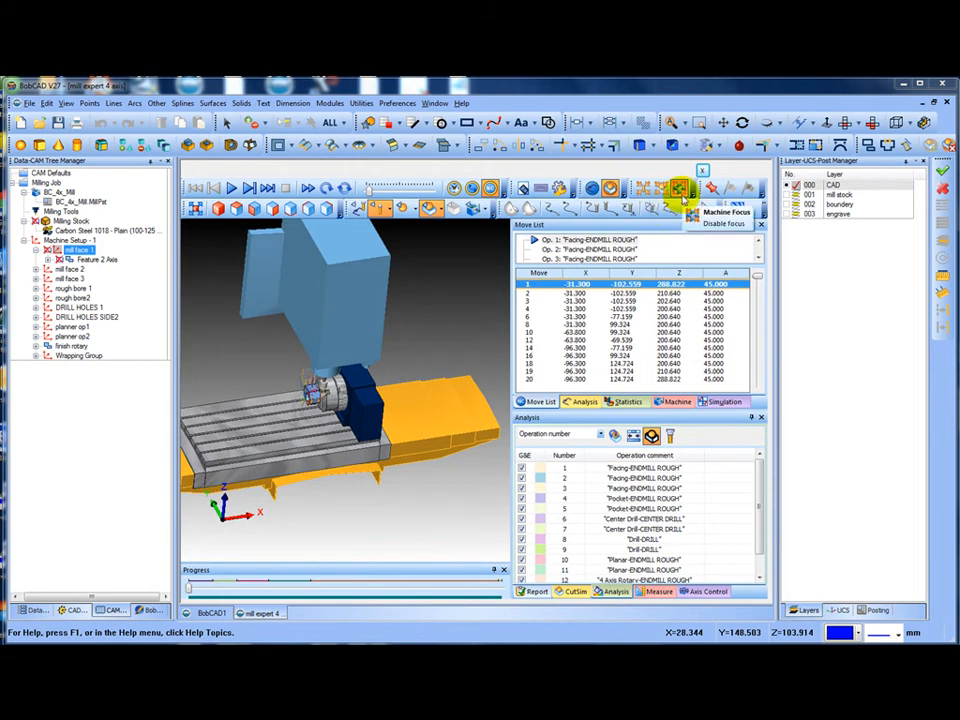
{"action": "left_click", "coordinate": [349, 358]}
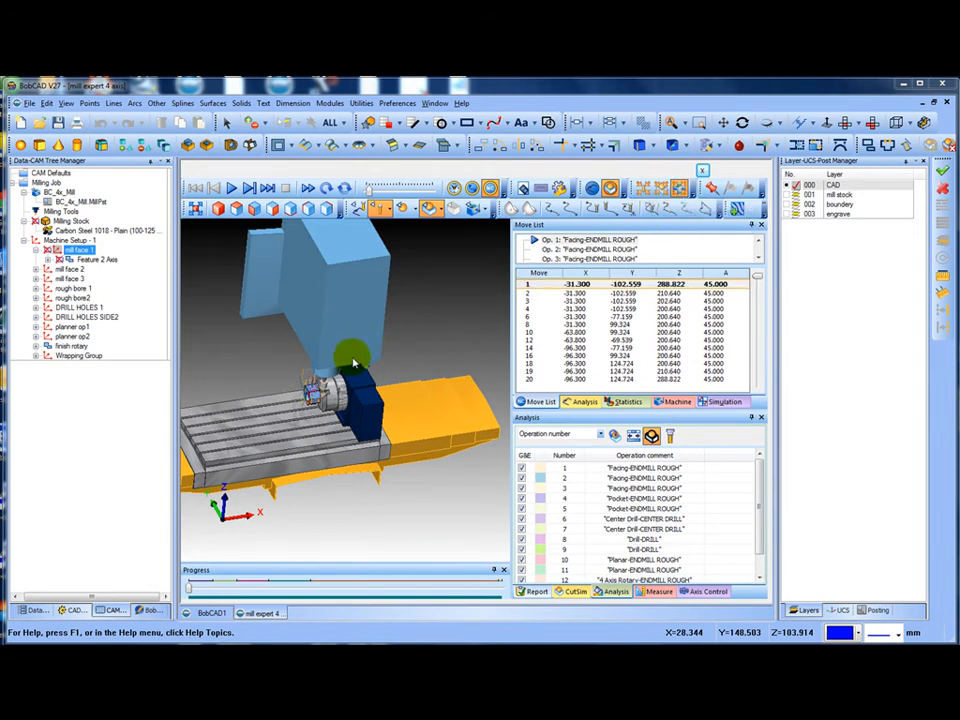
{"action": "left_click", "coordinate": [657, 188]}
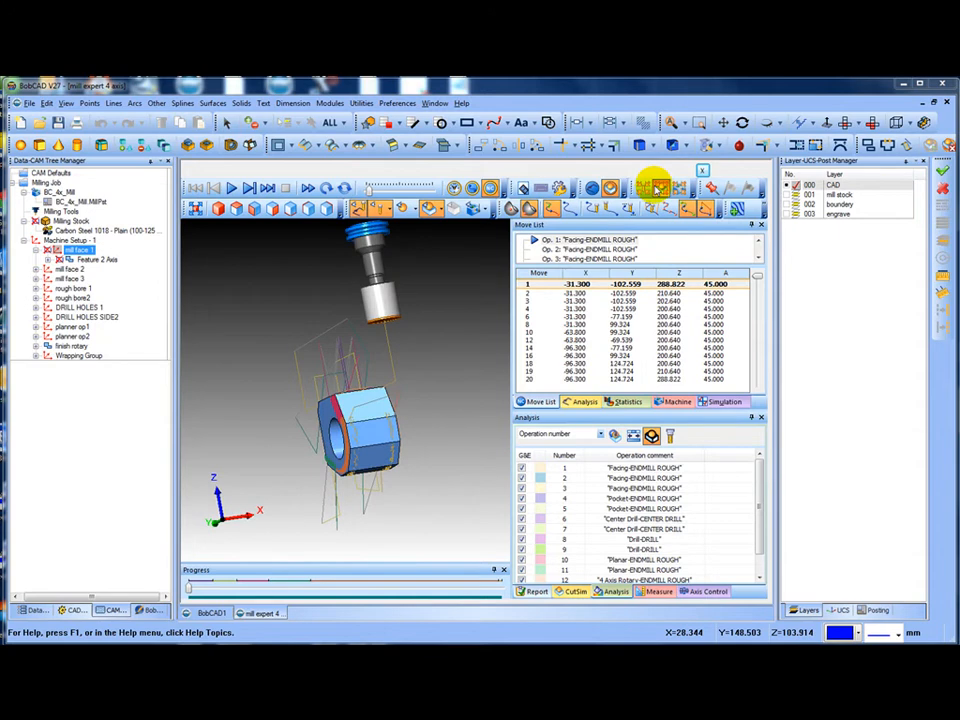
{"action": "left_click", "coordinate": [678, 188]}
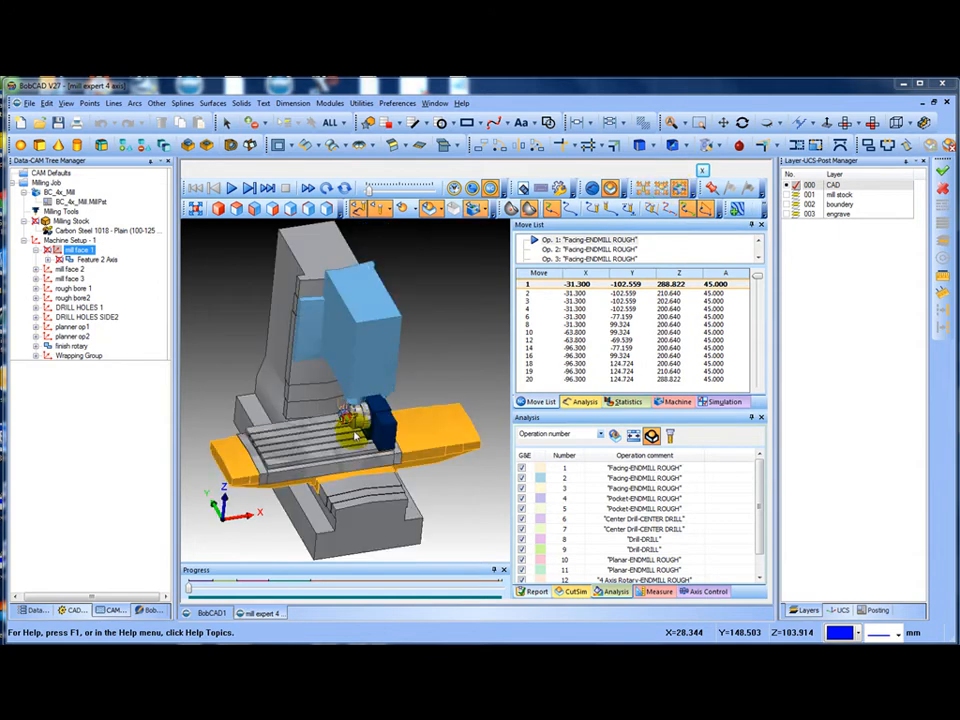
Step: Hide the toolpath lines around the chucked workpiece and run the simulation
{"action": "scroll", "coordinate": [355, 434], "scroll_direction": "up", "scroll_amount": 8}
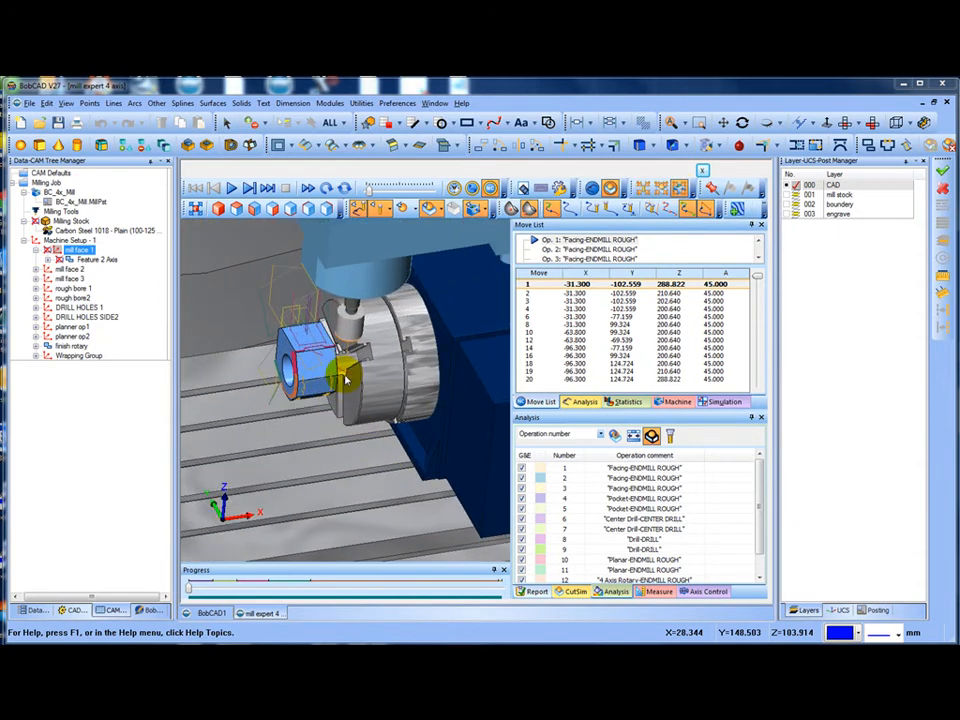
{"action": "middle_click_drag", "start_coordinate": [345, 377], "coordinate": [362, 361]}
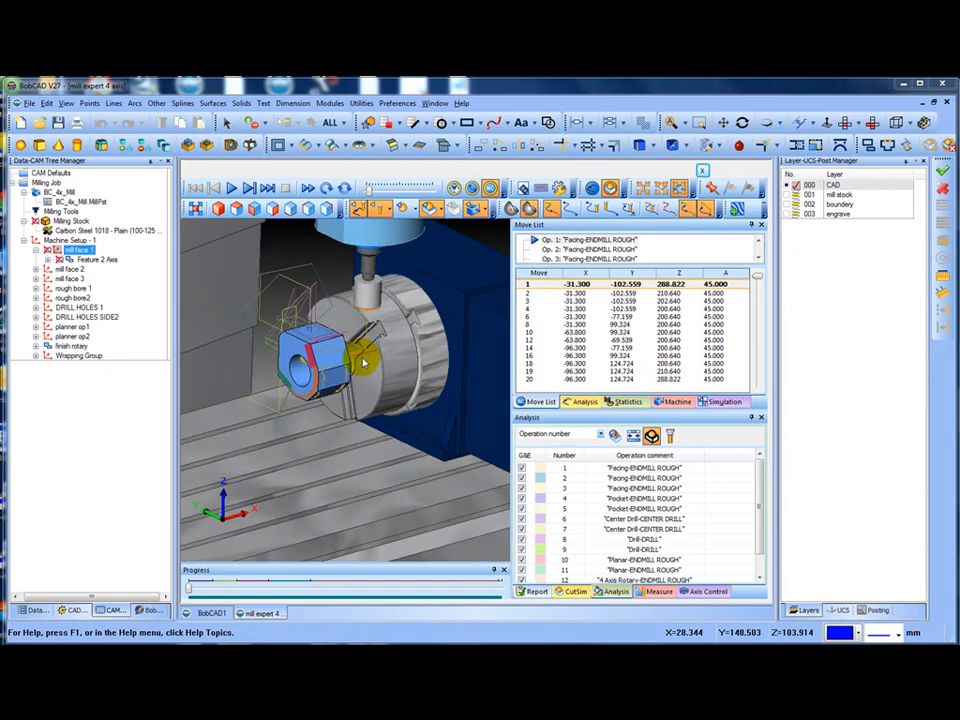
{"action": "scroll", "coordinate": [318, 372], "scroll_direction": "up", "scroll_amount": 2}
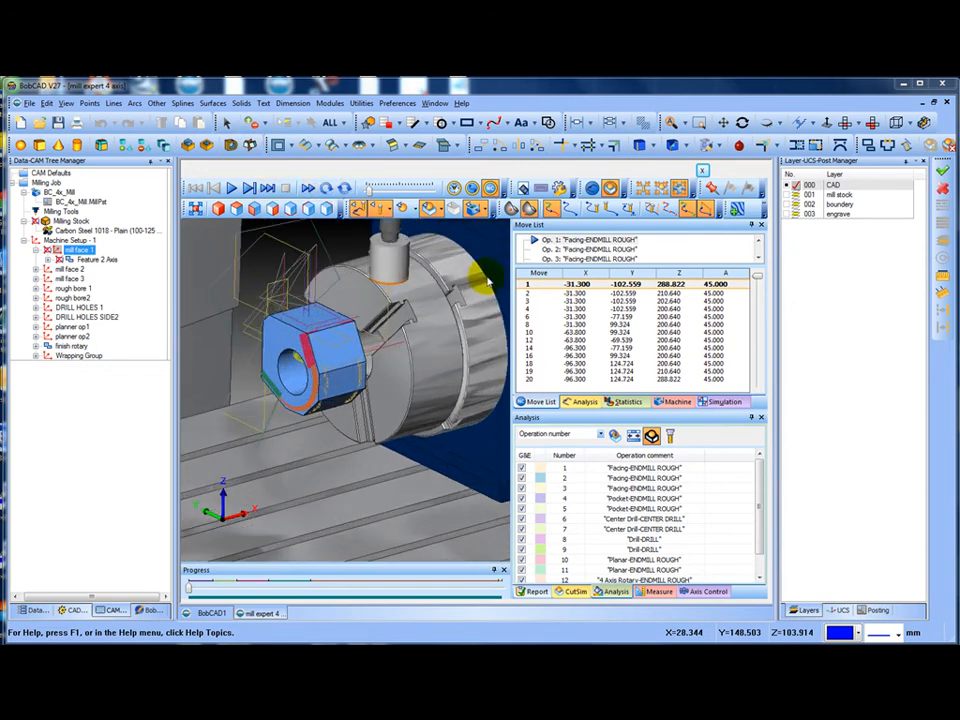
{"action": "left_click", "coordinate": [357, 210]}
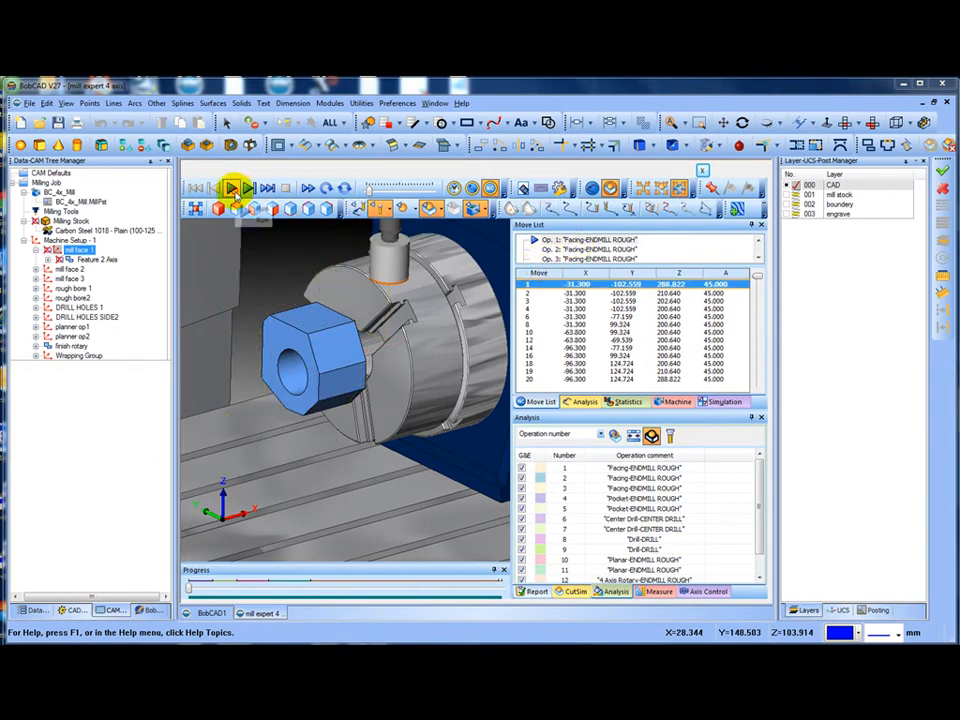
{"action": "left_click", "coordinate": [232, 188]}
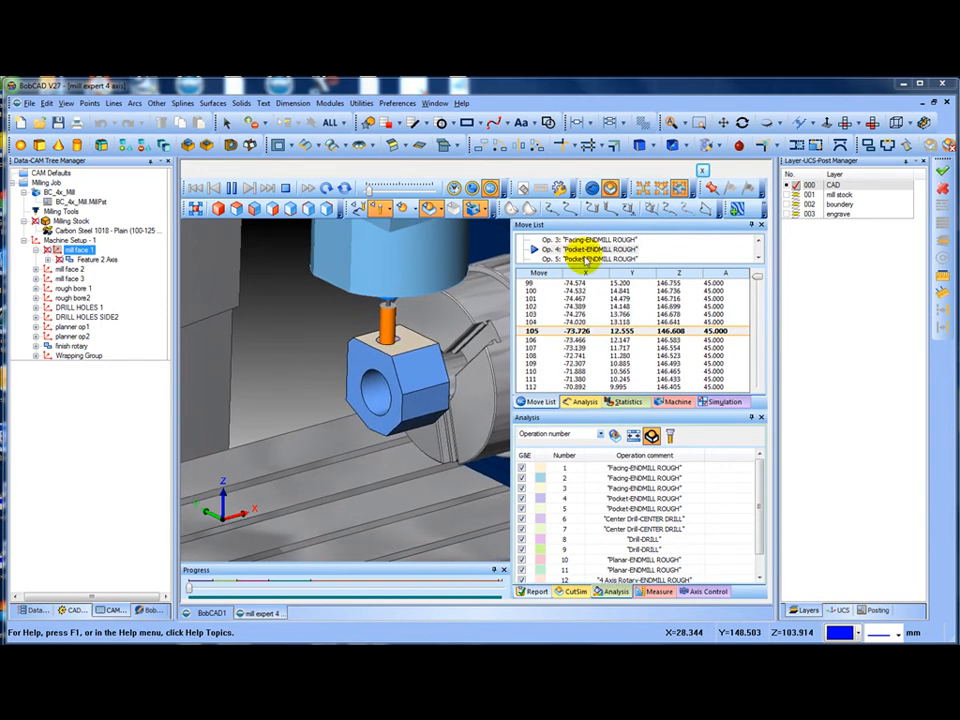
Step: Advance the running simulation to Op. 5 and Op. 6, closing the Layer-UCS-Post Manager to enlarge the simulation area
{"action": "left_click", "coordinate": [585, 259]}
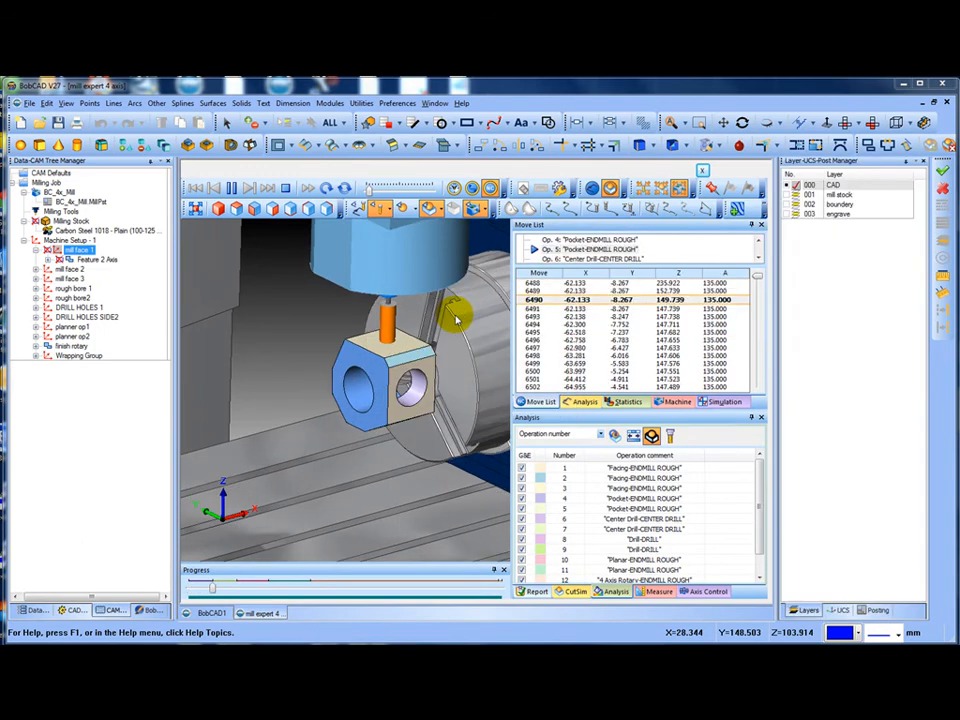
{"action": "left_click", "coordinate": [919, 161]}
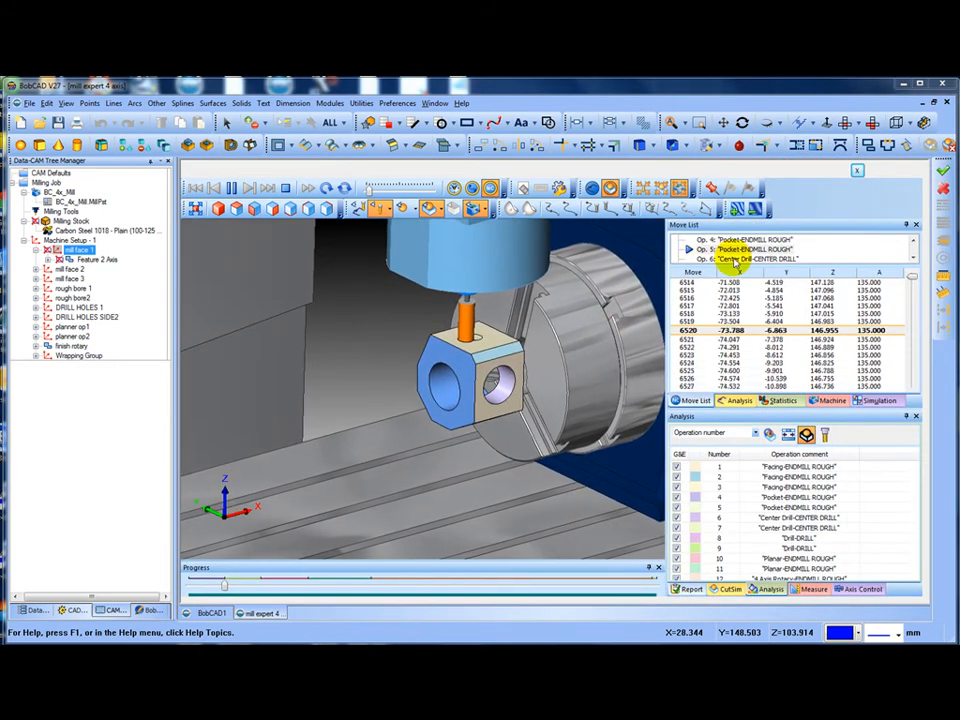
{"action": "left_click", "coordinate": [735, 259]}
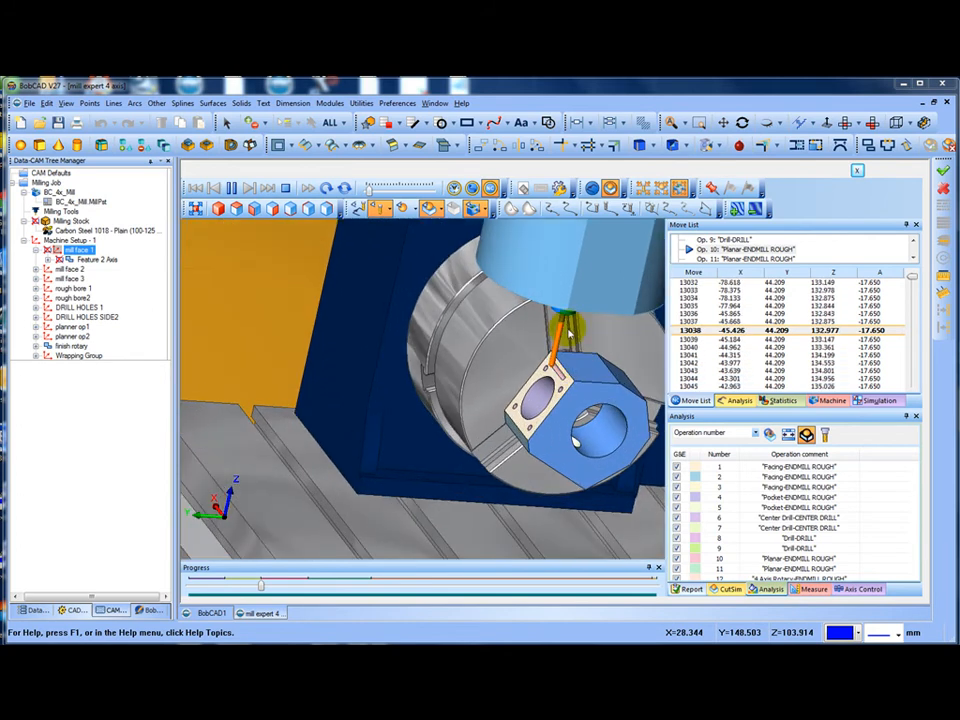
Step: Raise the simulation speed during the first planar operation and skip ahead to Op. 11, Planar-ENDMILL ROUGH
{"action": "left_click_drag", "start_coordinate": [376, 194], "coordinate": [387, 191]}
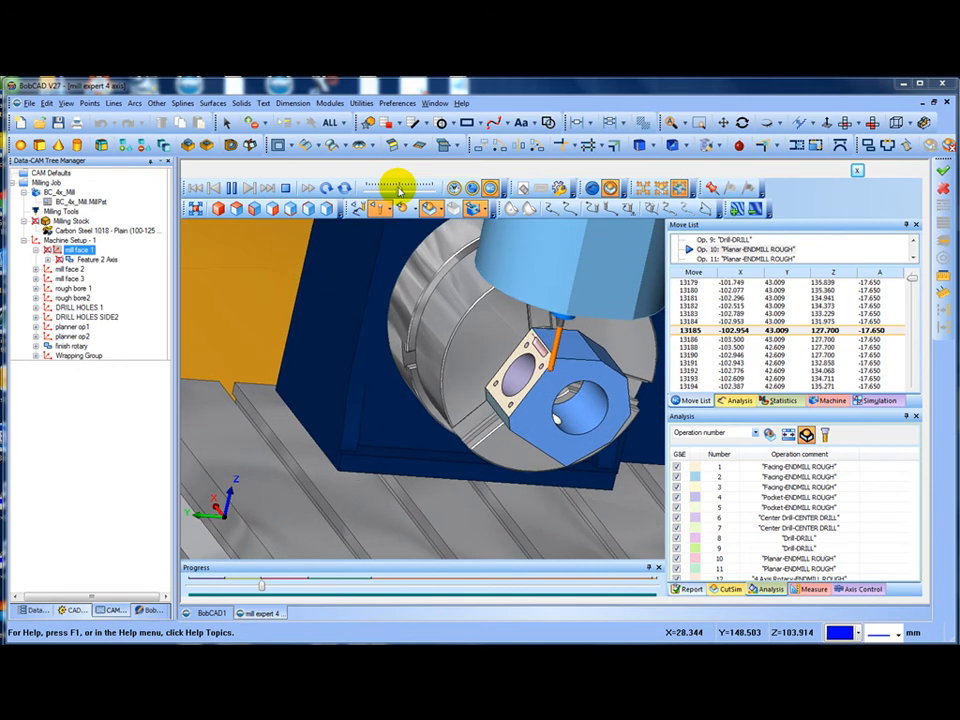
{"action": "mouse_move", "coordinate": [398, 188]}
{"action": "left_mouse_down"}
{"action": "mouse_move", "coordinate": [412, 192]}
{"action": "mouse_move", "coordinate": [394, 191]}
{"action": "left_mouse_up"}
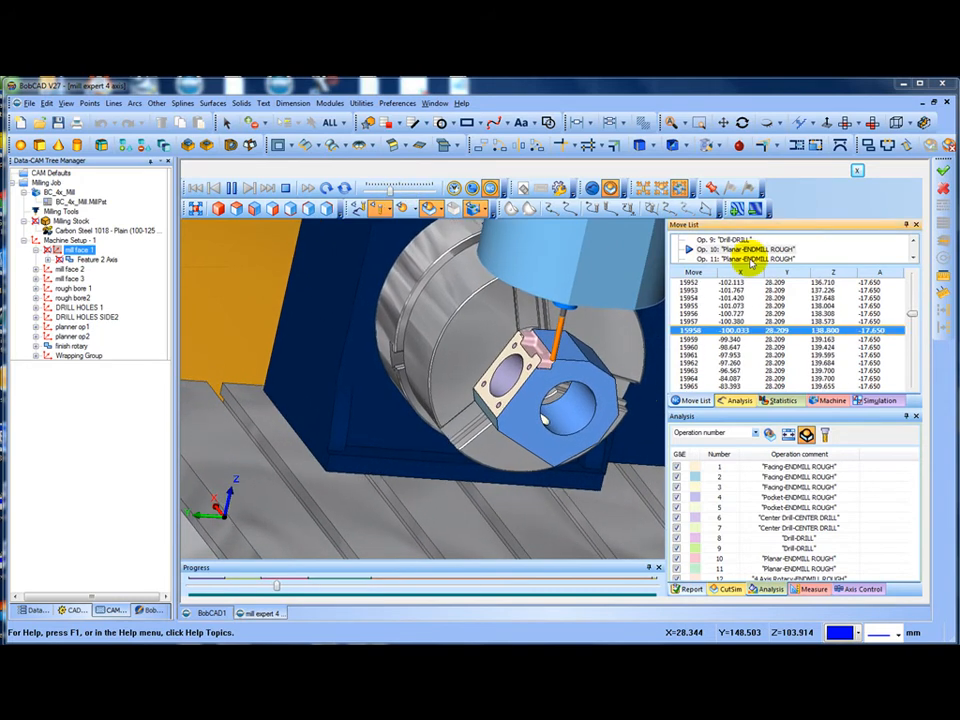
{"action": "left_click", "coordinate": [750, 259]}
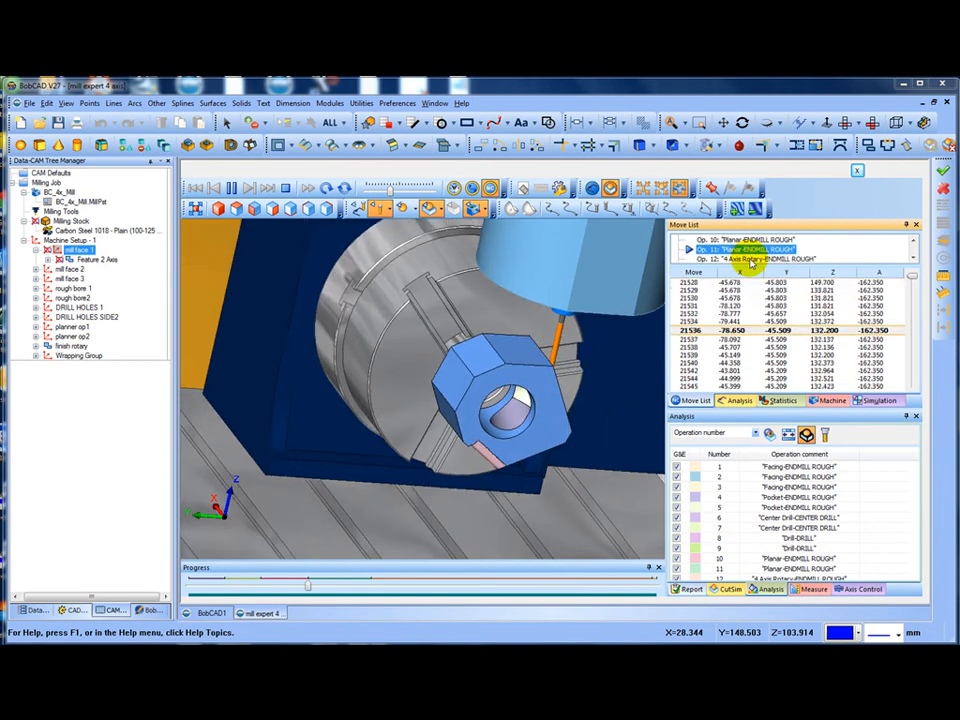
Step: Adjust the simulation speed during Op. 11 and skip ahead to Op. 12, 4 Axis Rotary-ENDMILL ROUGH
{"action": "left_click", "coordinate": [587, 408]}
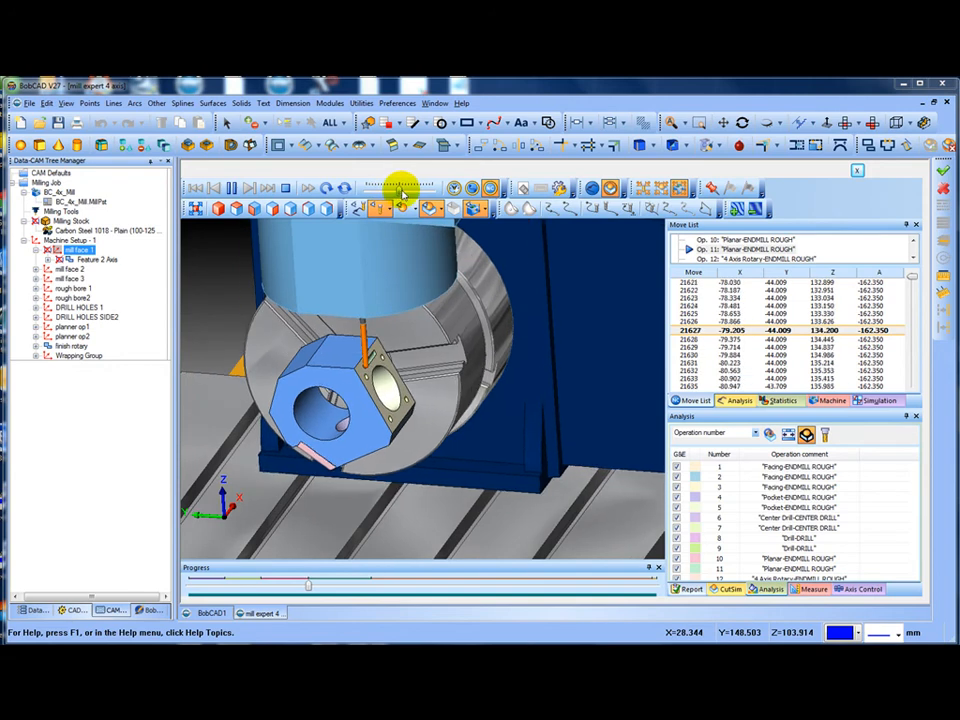
{"action": "left_click_drag", "start_coordinate": [402, 193], "coordinate": [413, 193]}
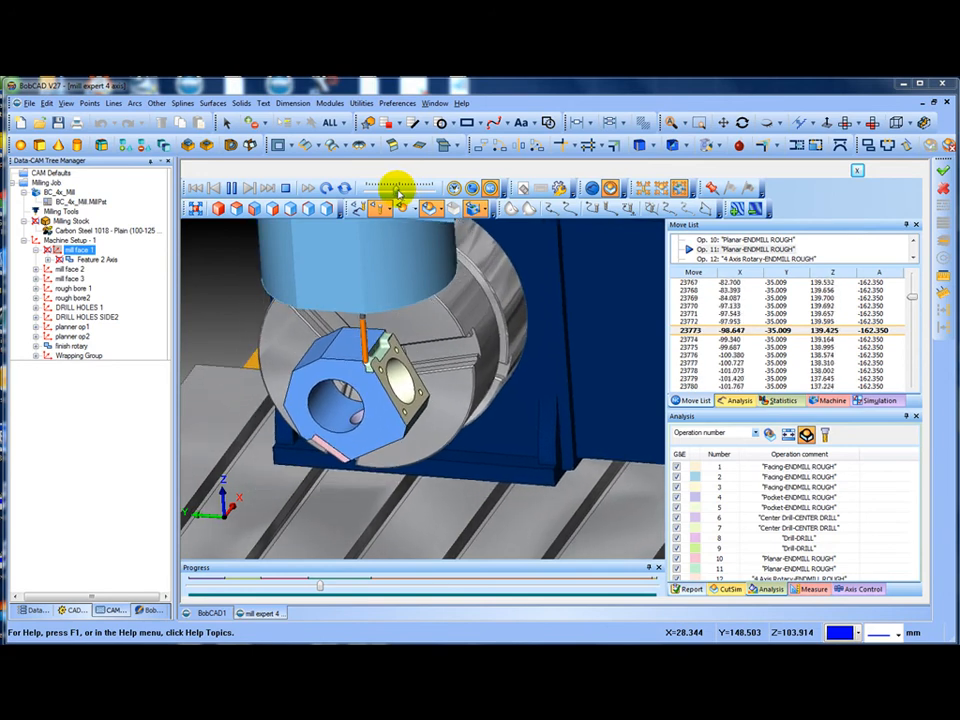
{"action": "mouse_move", "coordinate": [397, 191]}
{"action": "left_mouse_down"}
{"action": "mouse_move", "coordinate": [420, 190]}
{"action": "mouse_move", "coordinate": [398, 190]}
{"action": "left_mouse_up"}
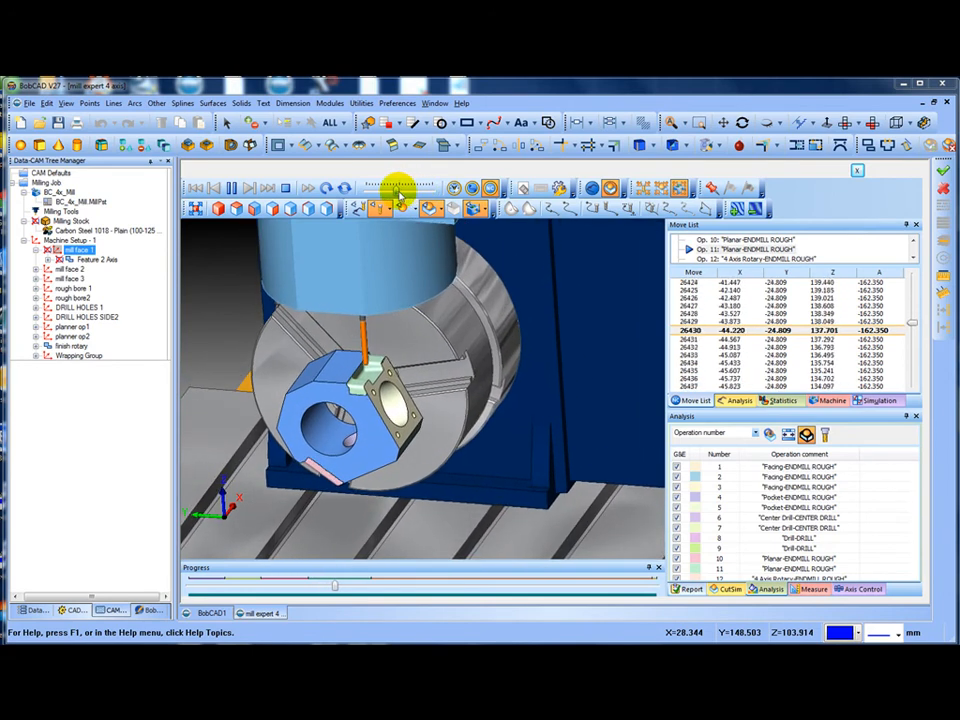
{"action": "left_click", "coordinate": [744, 259]}
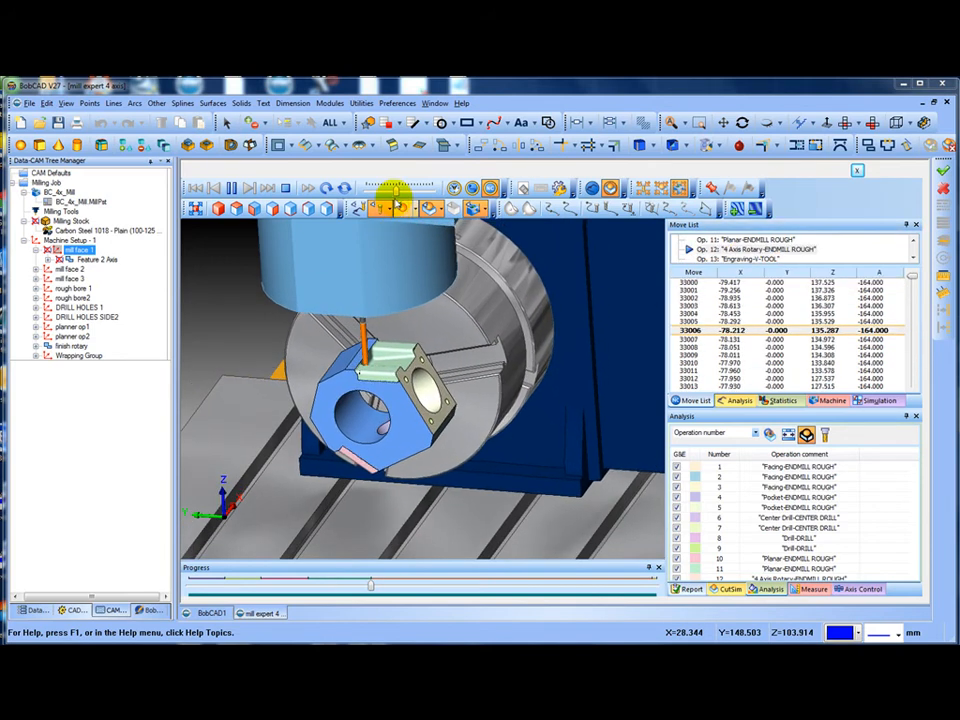
Step: Vary the simulation speed during the 4-axis rotary operation and select the matching finish rotary feature in the CAM tree
{"action": "left_click_drag", "start_coordinate": [400, 195], "coordinate": [410, 192]}
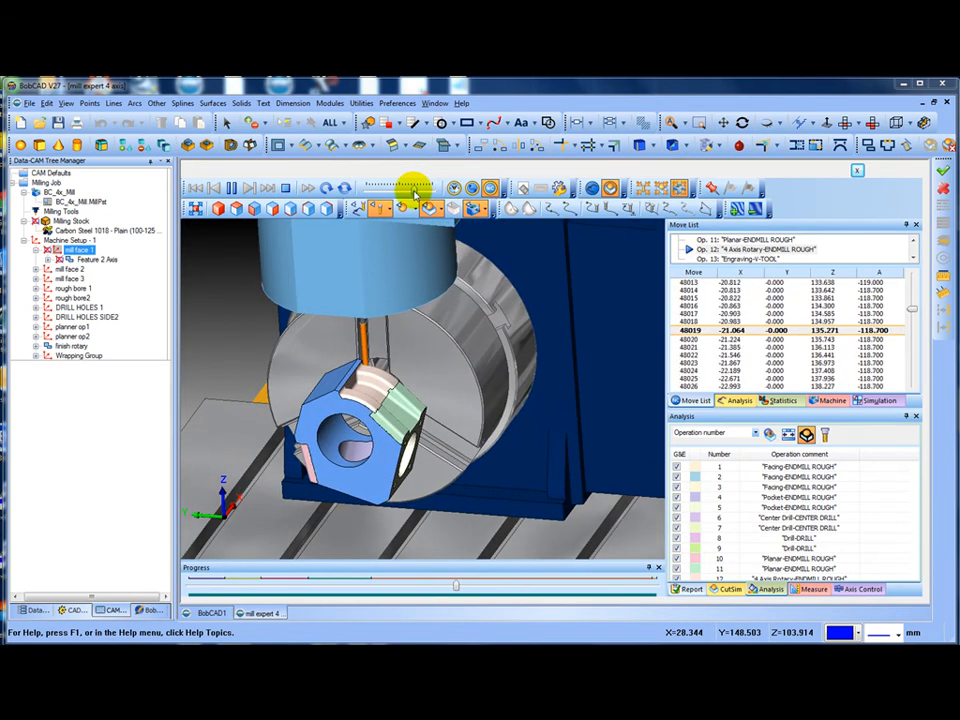
{"action": "left_click_drag", "start_coordinate": [413, 190], "coordinate": [400, 193]}
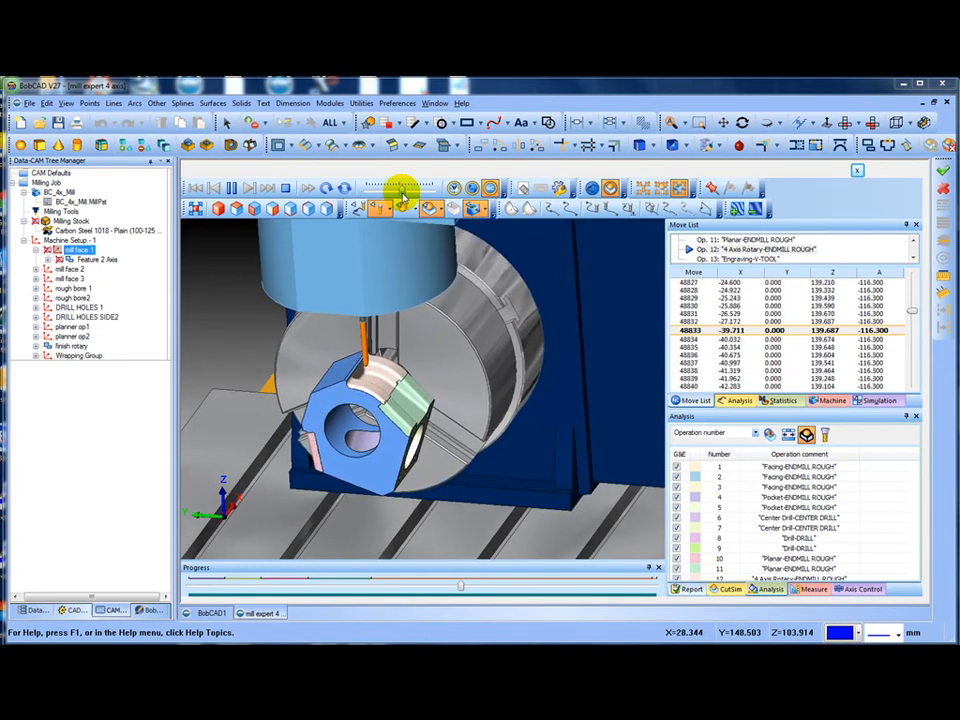
{"action": "left_click", "coordinate": [73, 346]}
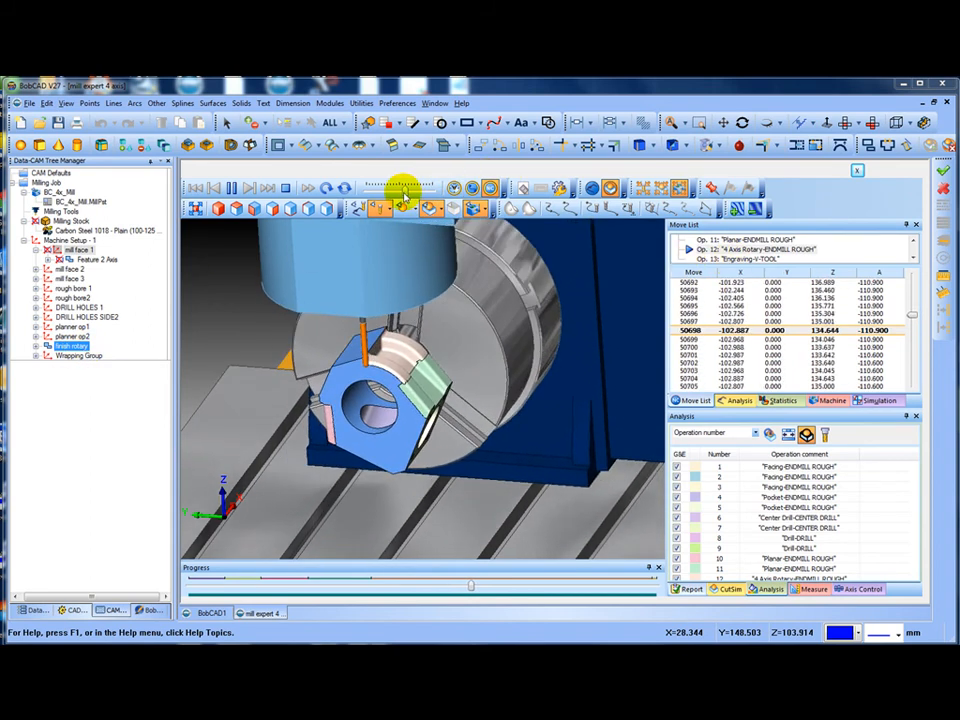
Step: Slow the simulation down and skip ahead to Op. 13, Engraving-V-TOOL, to watch the lettering being cut on the rim
{"action": "left_click_drag", "start_coordinate": [402, 190], "coordinate": [372, 188]}
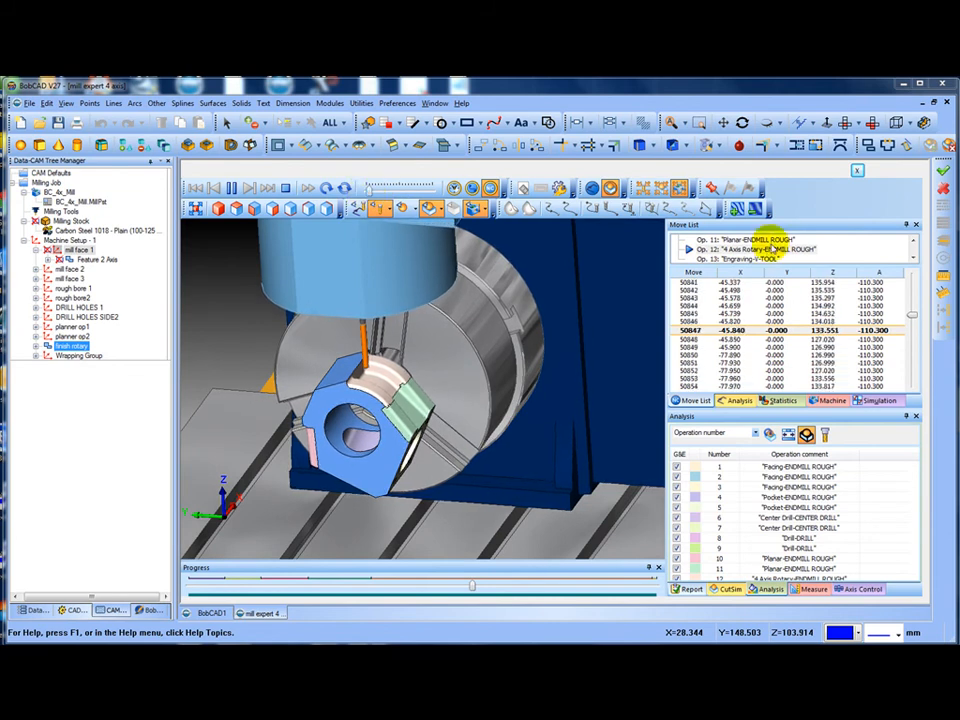
{"action": "left_click", "coordinate": [765, 259]}
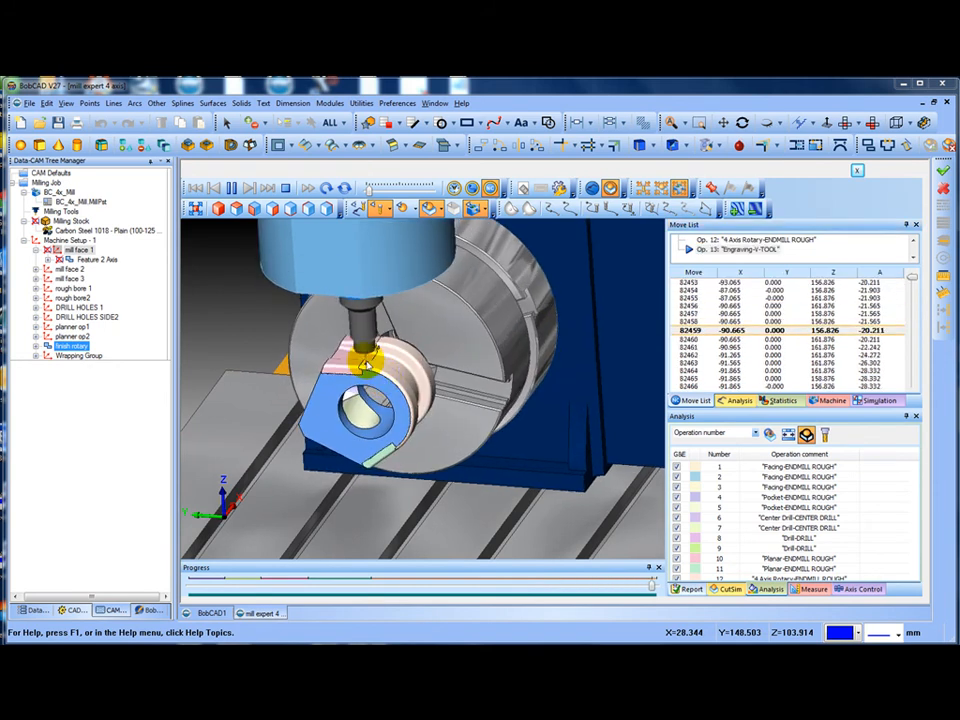
{"action": "scroll", "coordinate": [375, 373], "scroll_direction": "up", "scroll_amount": 4}
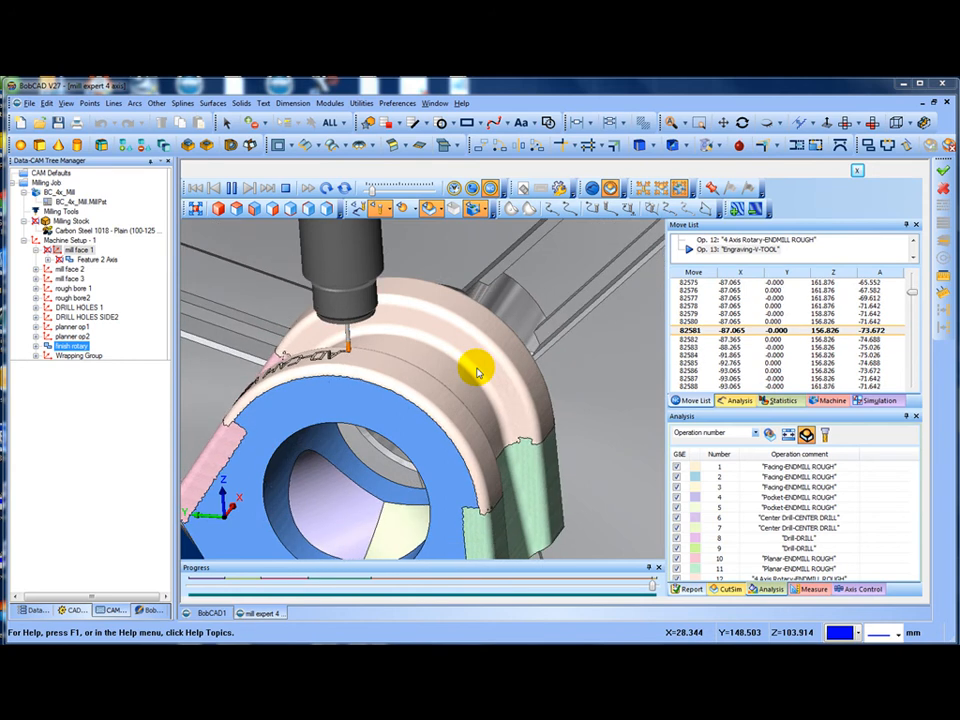
{"action": "scroll", "coordinate": [457, 382], "scroll_direction": "up", "scroll_amount": 3}
{"action": "scroll", "coordinate": [457, 382], "scroll_direction": "down", "scroll_amount": 3}
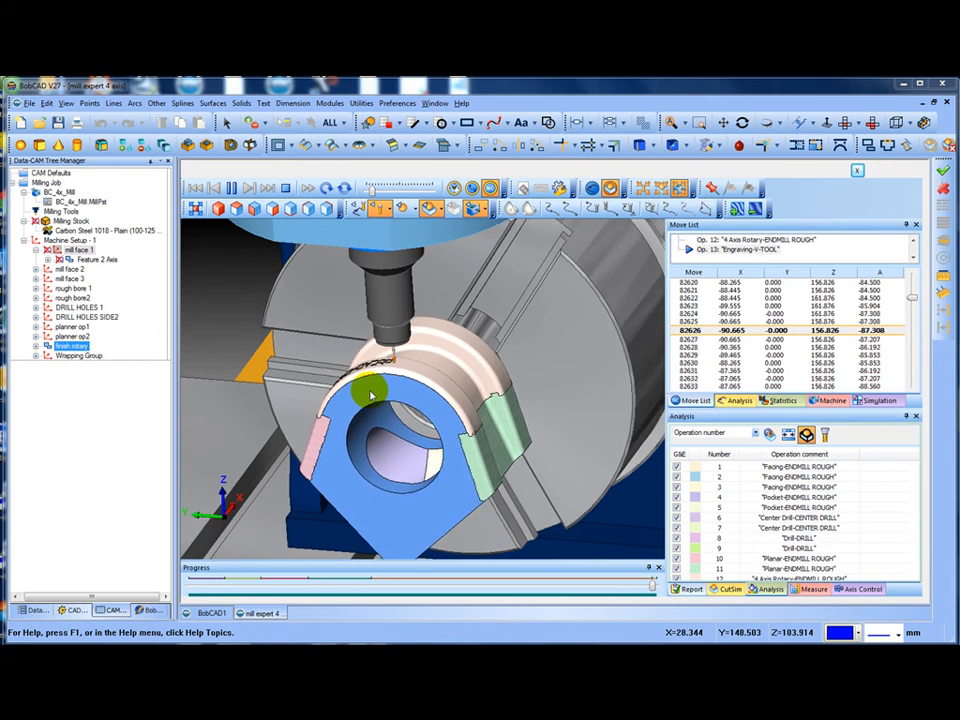
Step: Select the Wrapping Group in the CAM tree and speed up the engraving operation to finish the simulation
{"action": "left_click", "coordinate": [85, 356]}
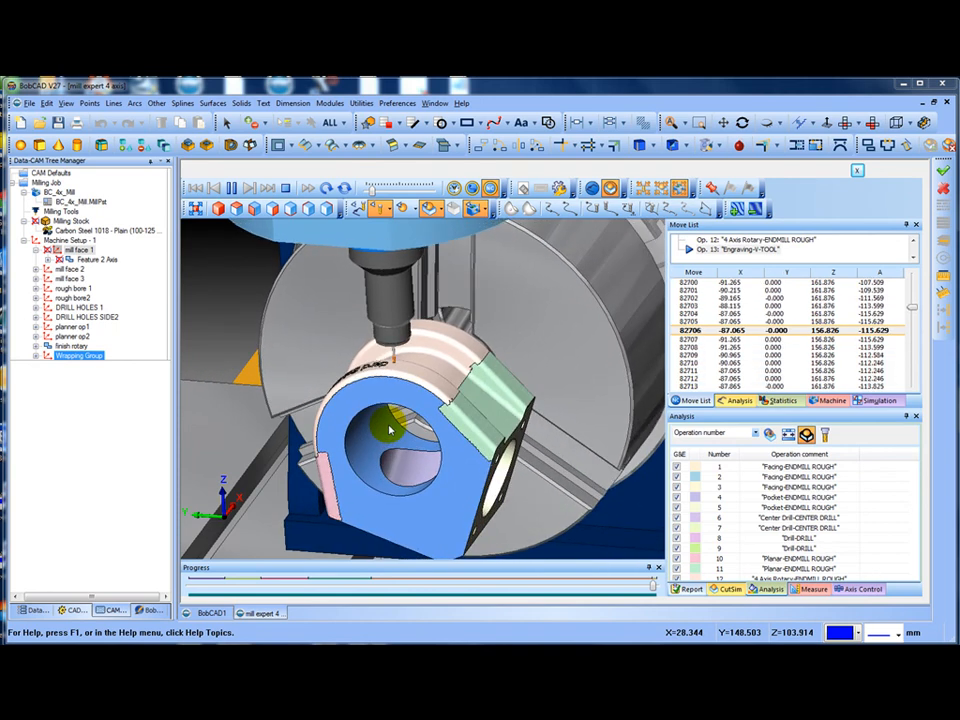
{"action": "left_click_drag", "start_coordinate": [262, 408], "coordinate": [396, 392]}
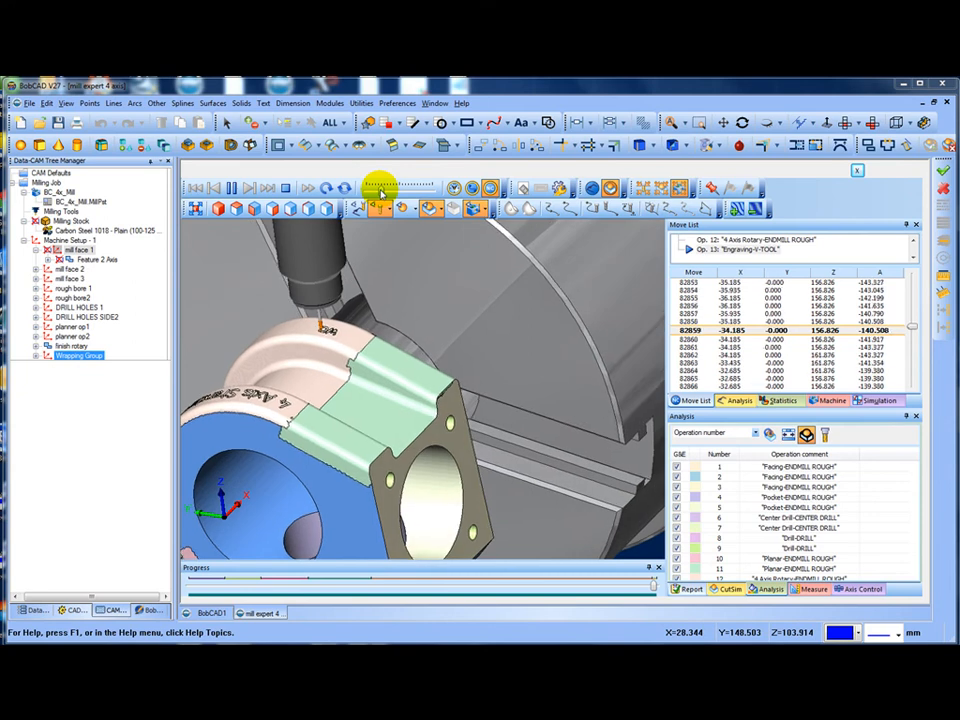
{"action": "left_click_drag", "start_coordinate": [392, 194], "coordinate": [399, 195]}
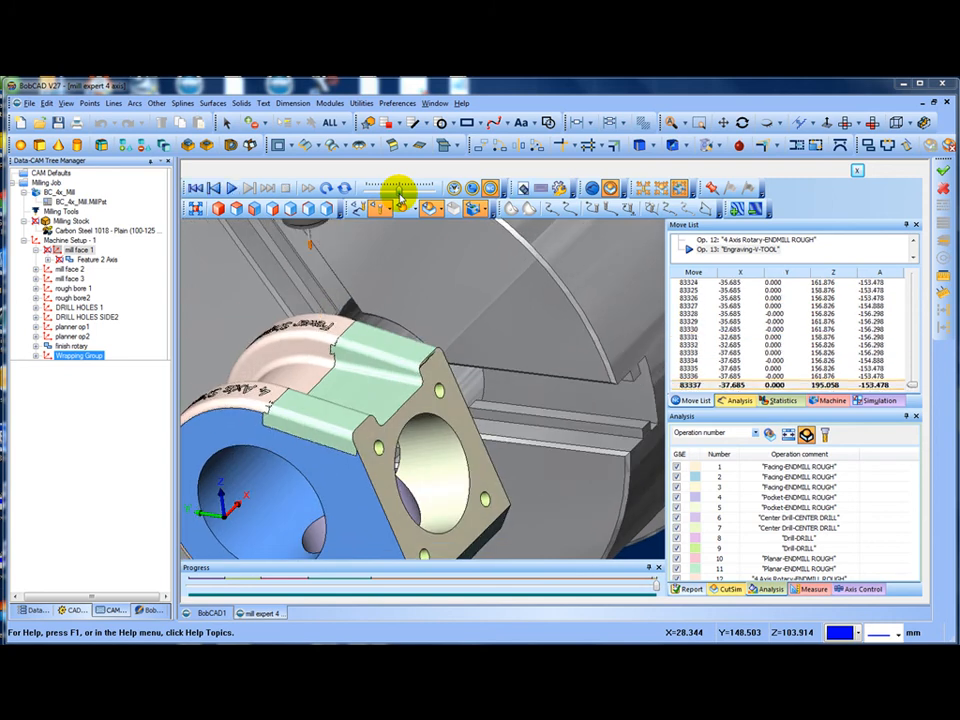
Step: Switch the finished part's analysis to Deviation, fit the gradient range to the part, and apply the deviation colors
{"action": "middle_click_drag", "start_coordinate": [314, 374], "coordinate": [330, 416]}
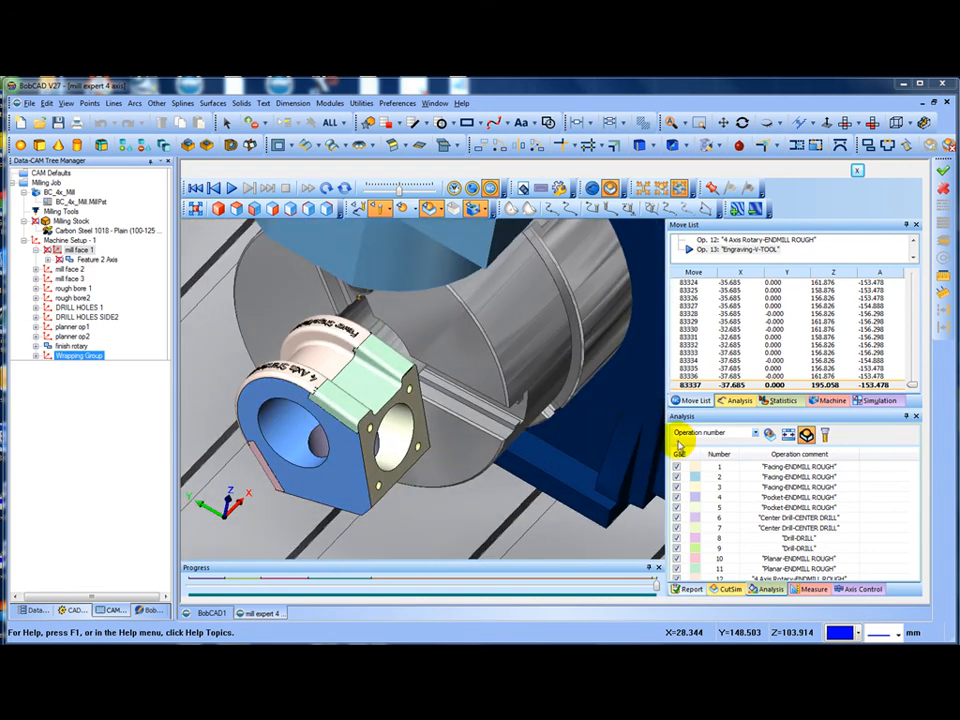
{"action": "left_click", "coordinate": [756, 432]}
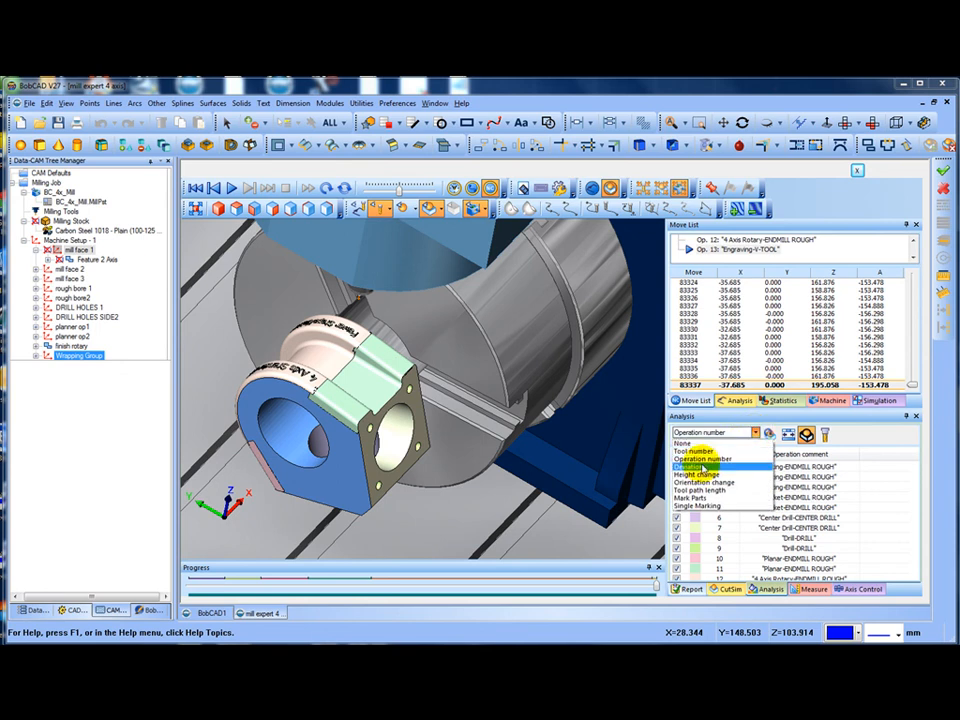
{"action": "left_click", "coordinate": [702, 455]}
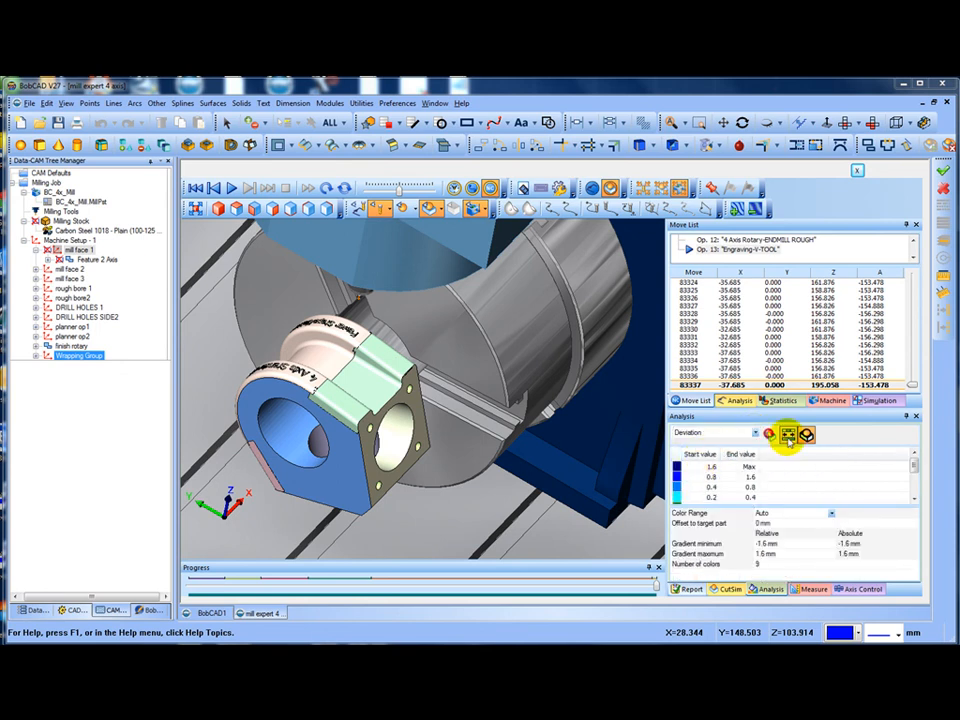
{"action": "left_click", "coordinate": [787, 435]}
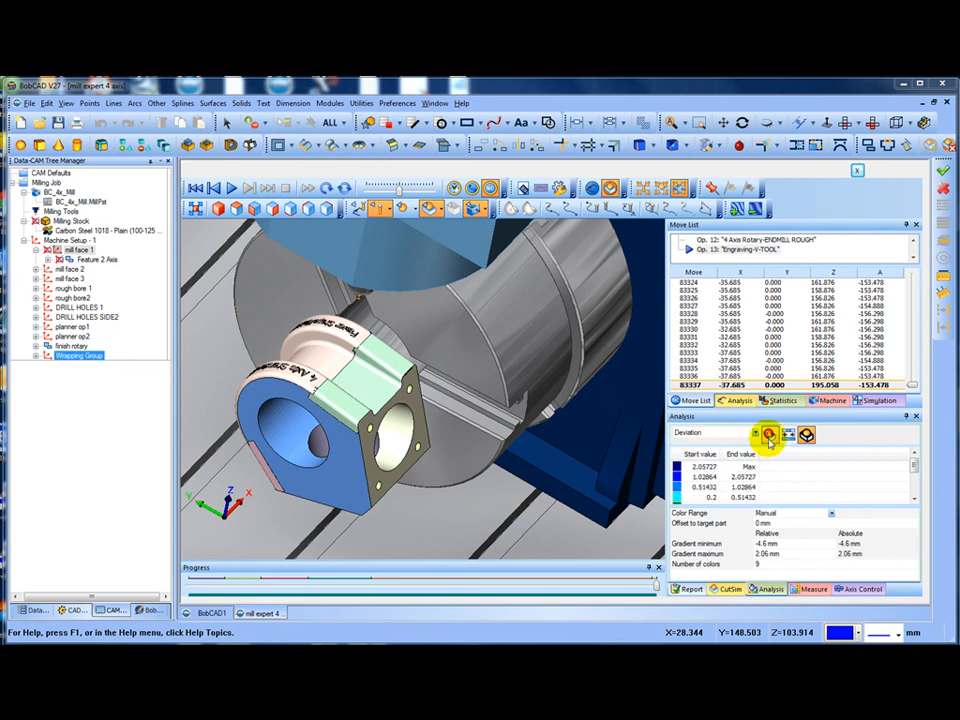
{"action": "left_click", "coordinate": [771, 437]}
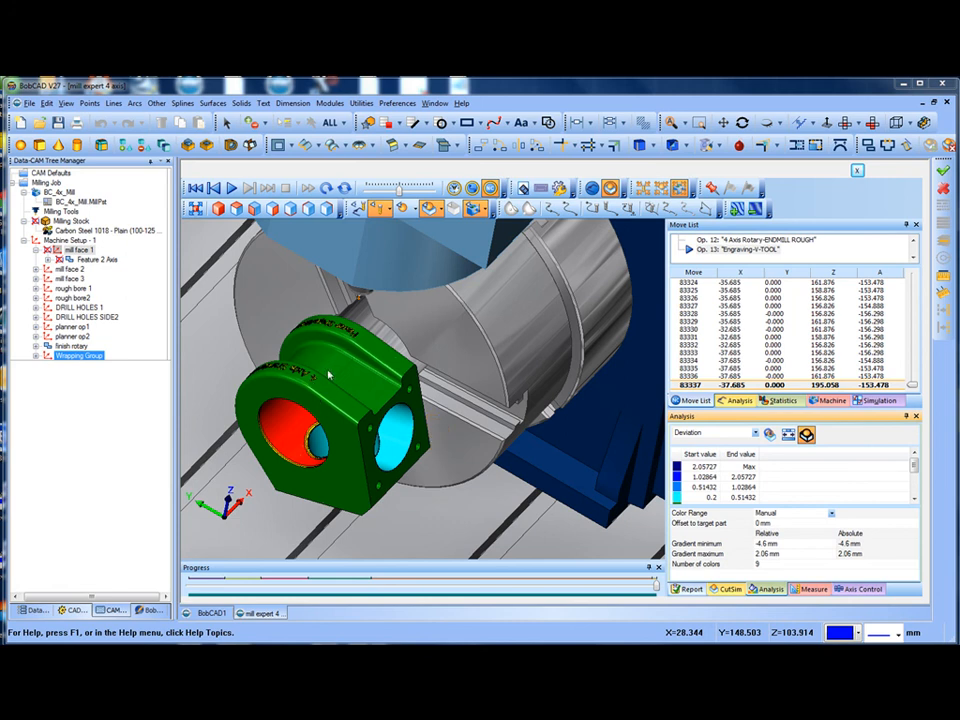
Step: Switch to the workpiece focus and examine the deviation colors on the part's bores, outer faces and engraved rims
{"action": "left_click_drag", "start_coordinate": [328, 373], "coordinate": [412, 391]}
{"action": "left_click_drag", "start_coordinate": [254, 372], "coordinate": [220, 359]}
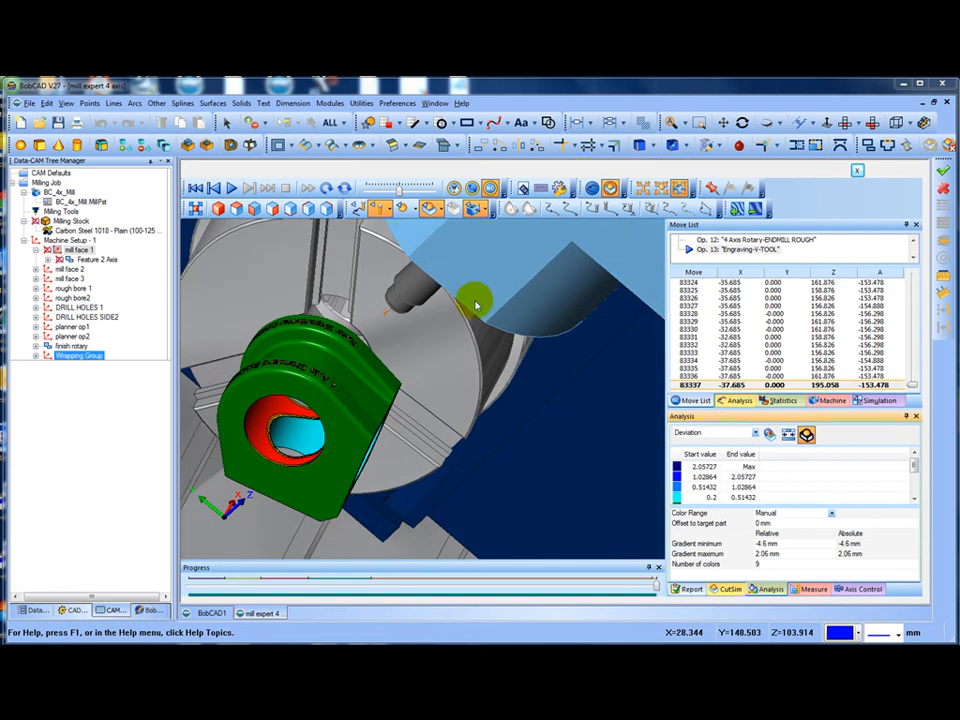
{"action": "left_click", "coordinate": [643, 188]}
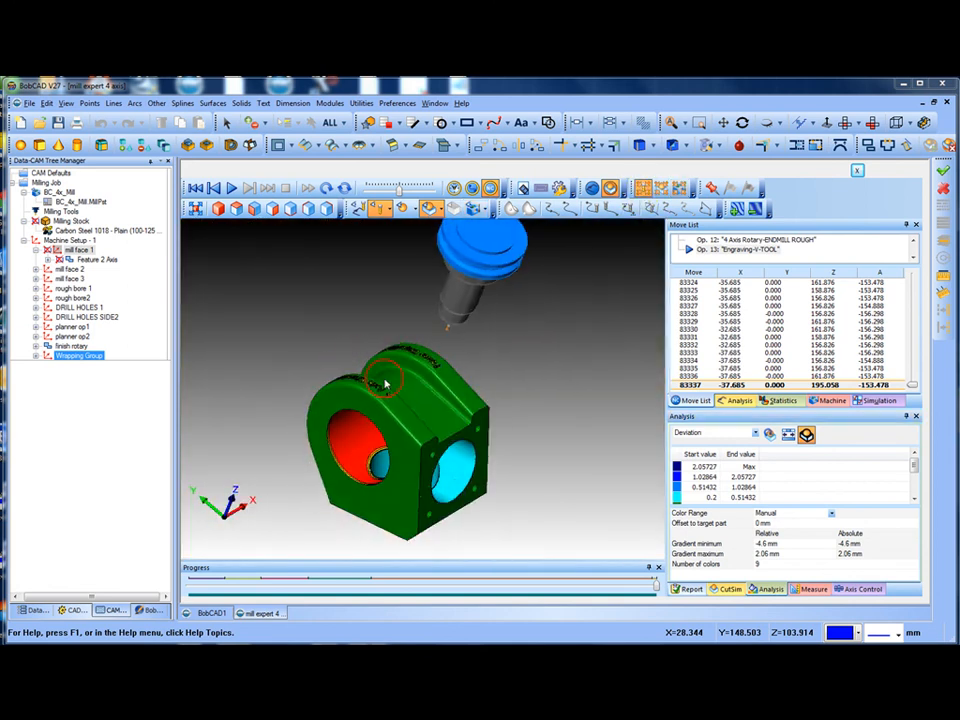
{"action": "left_click_drag", "start_coordinate": [385, 383], "coordinate": [290, 294]}
{"action": "scroll", "coordinate": [290, 294], "scroll_direction": "up", "scroll_amount": 3}
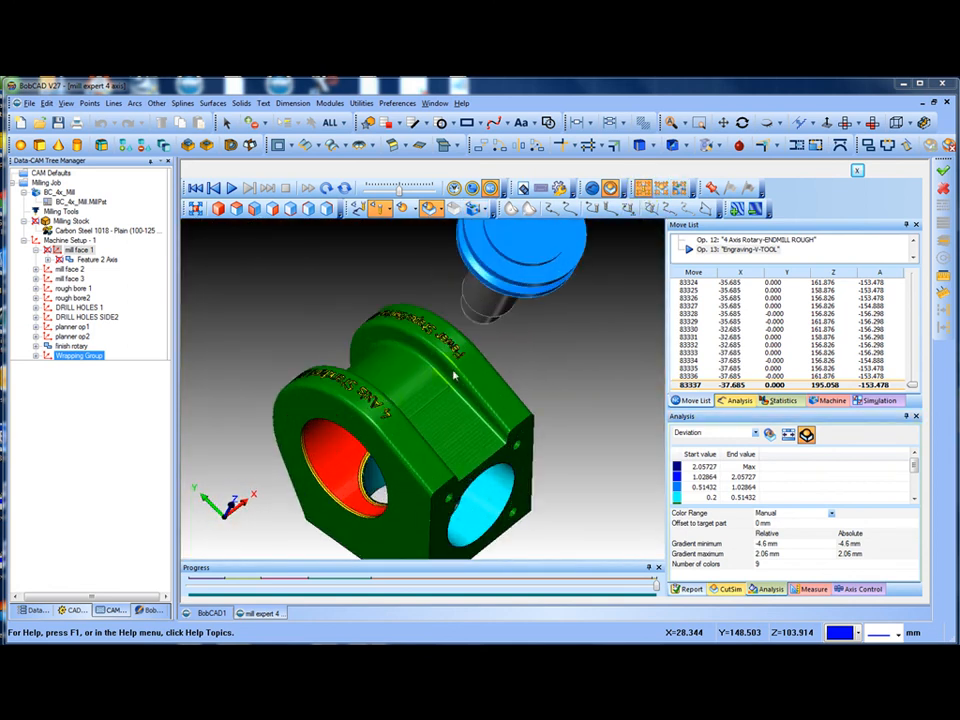
{"action": "left_click_drag", "start_coordinate": [397, 364], "coordinate": [334, 339]}
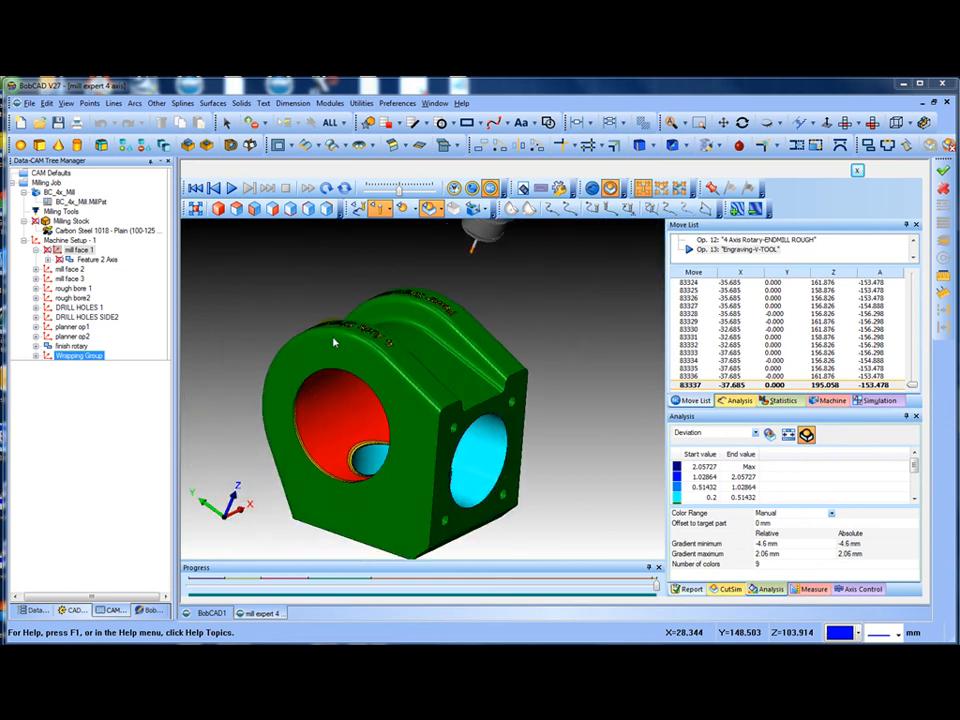
{"action": "scroll", "coordinate": [387, 388], "scroll_direction": "up", "scroll_amount": 3}
{"action": "scroll", "coordinate": [390, 387], "scroll_direction": "down", "scroll_amount": 5}
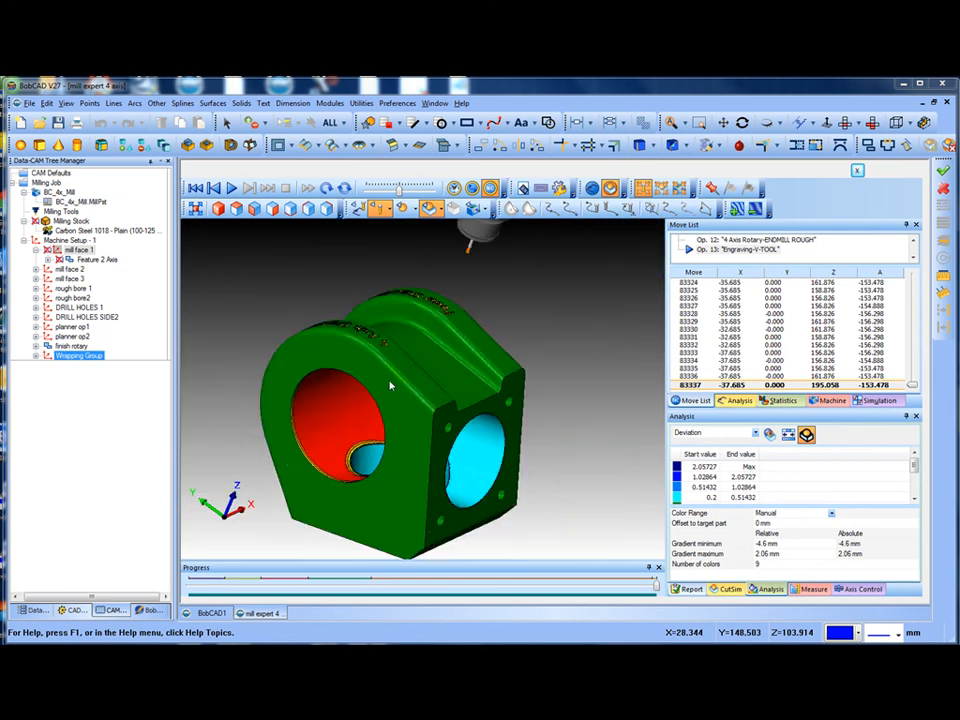
{"action": "left_click_drag", "start_coordinate": [438, 363], "coordinate": [393, 345]}
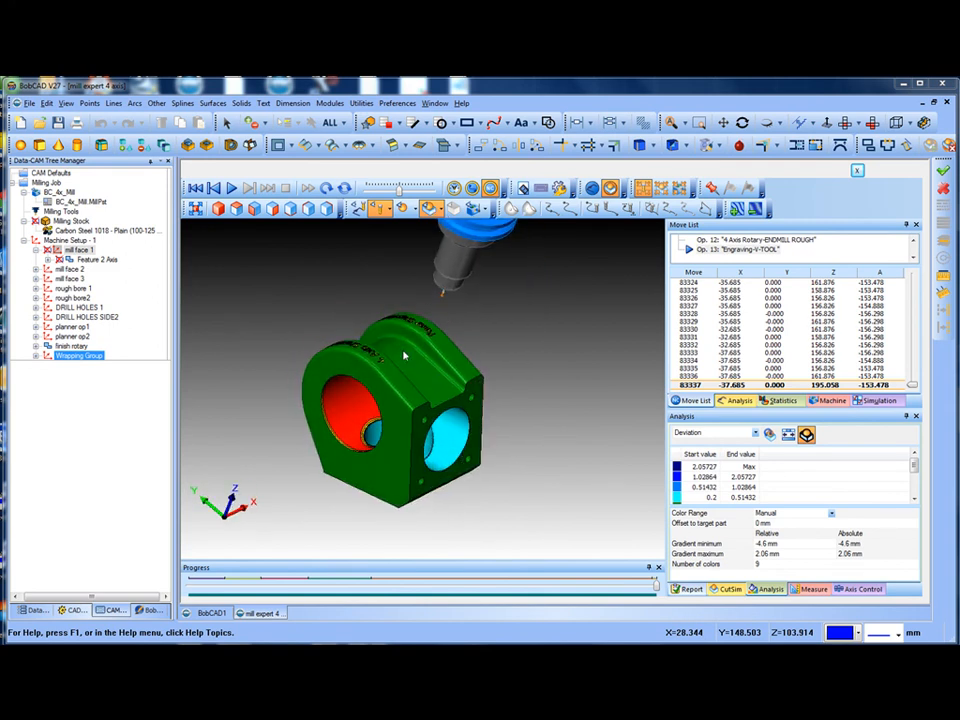